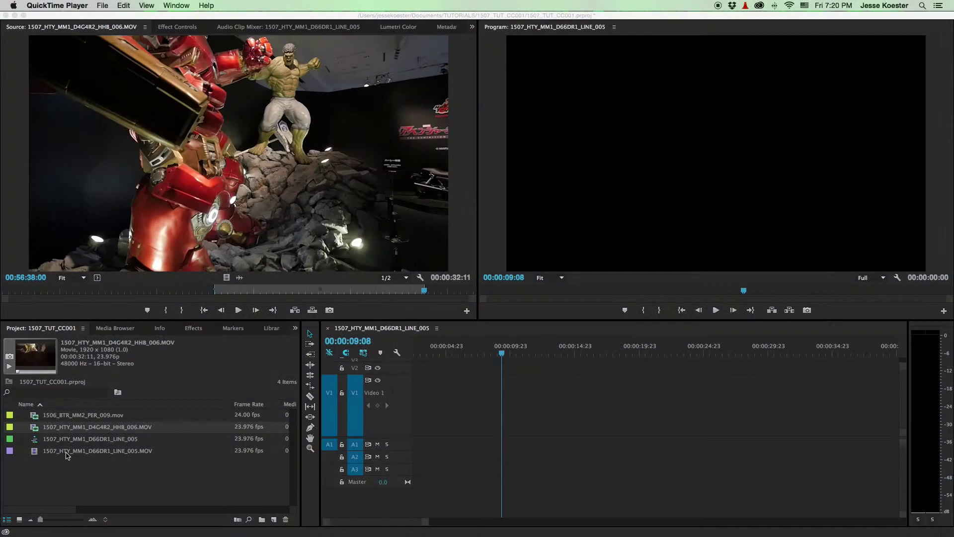
# Load 1507_HTY_MM1_D66DR1_LINE_005.MOV into the Source monitor, scrub through it, and place it on Video 1.
pyautogui.doubleClick(68, 455)
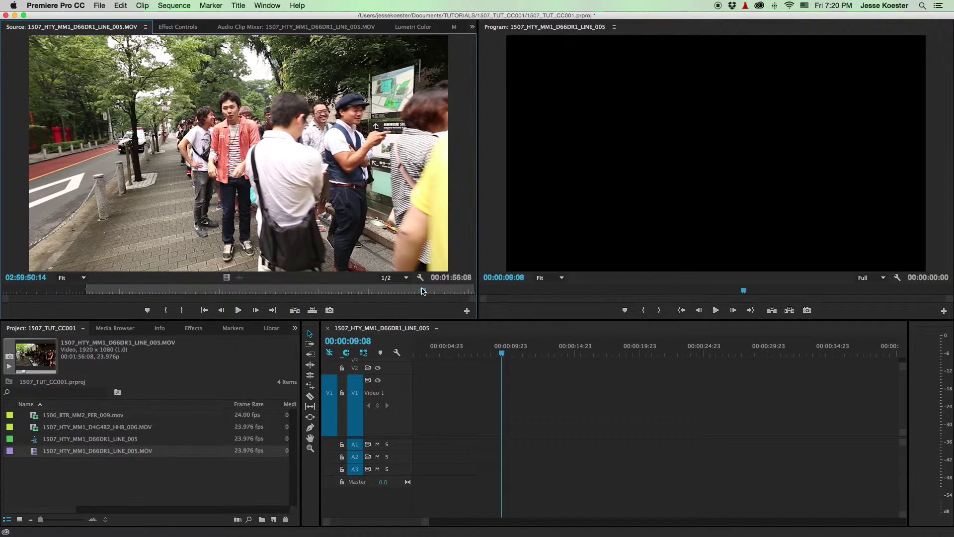
pyautogui.moveTo(190, 291); pyautogui.dragTo(461, 296)
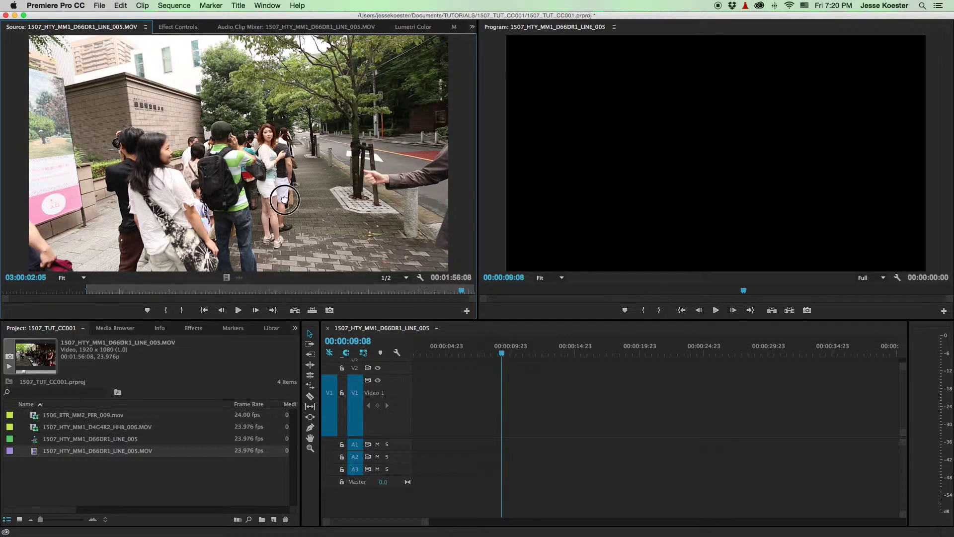
pyautogui.moveTo(284, 199); pyautogui.dragTo(378, 414)
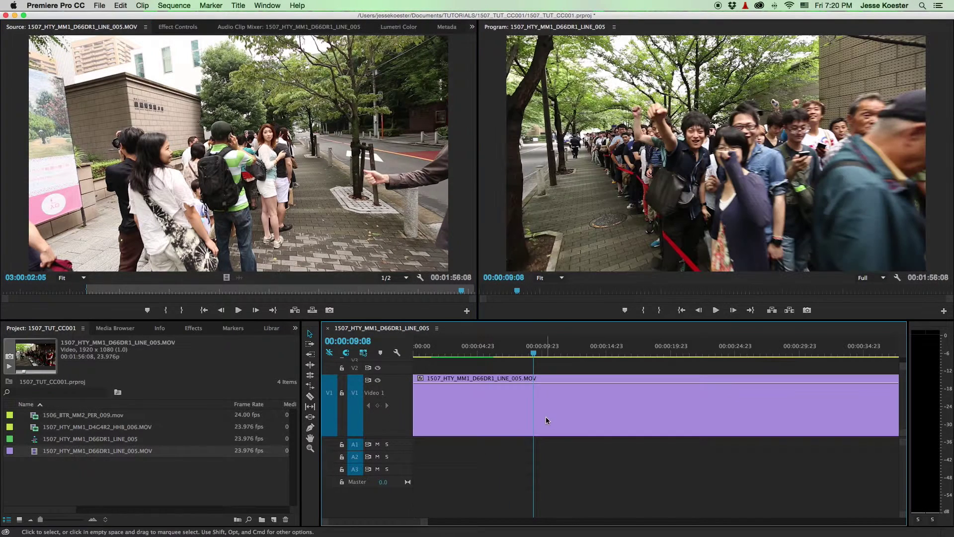
# Play the sequence from the start, stop at 00:00:06:01, and razor-cut the clip there.
pyautogui.press('-')
pyautogui.press('-')
pyautogui.press('-')
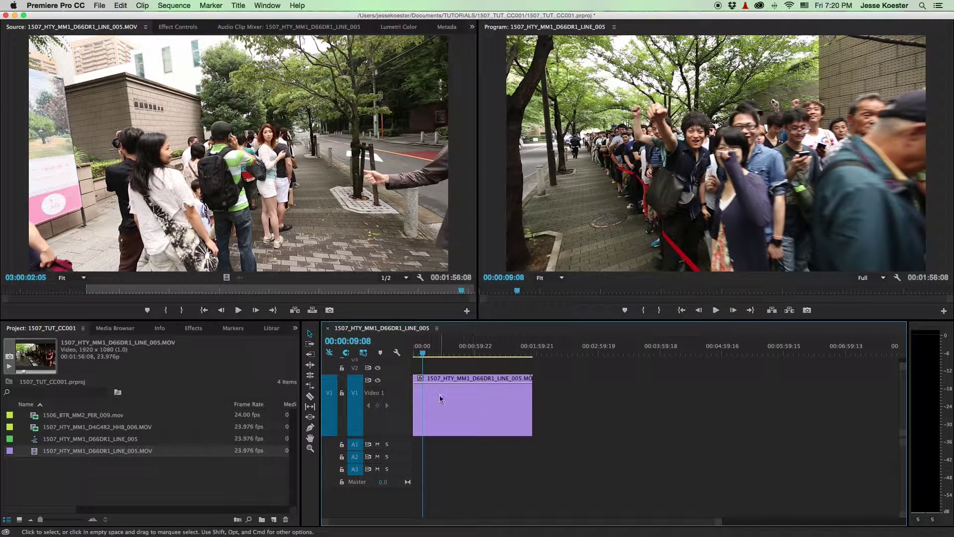
pyautogui.press('Home')
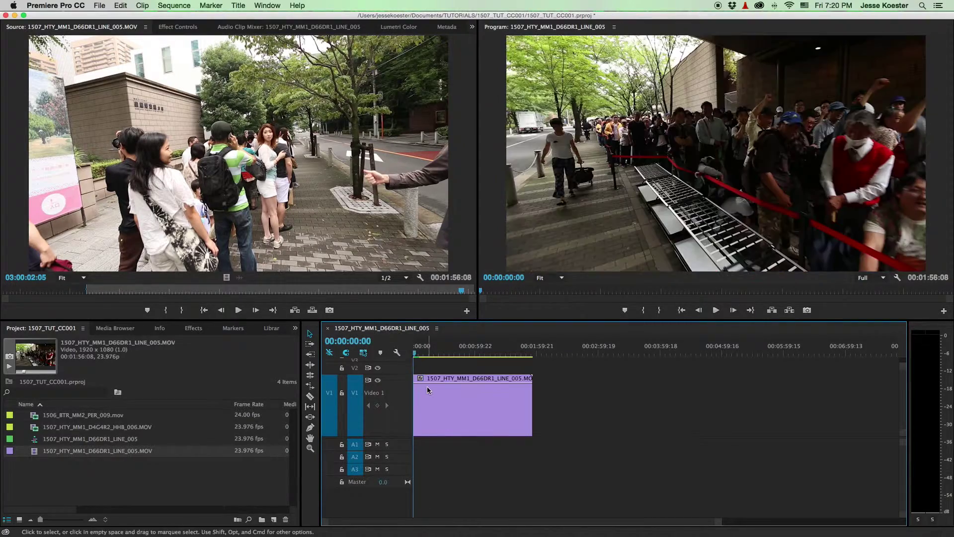
pyautogui.press('=')
pyautogui.press('space')
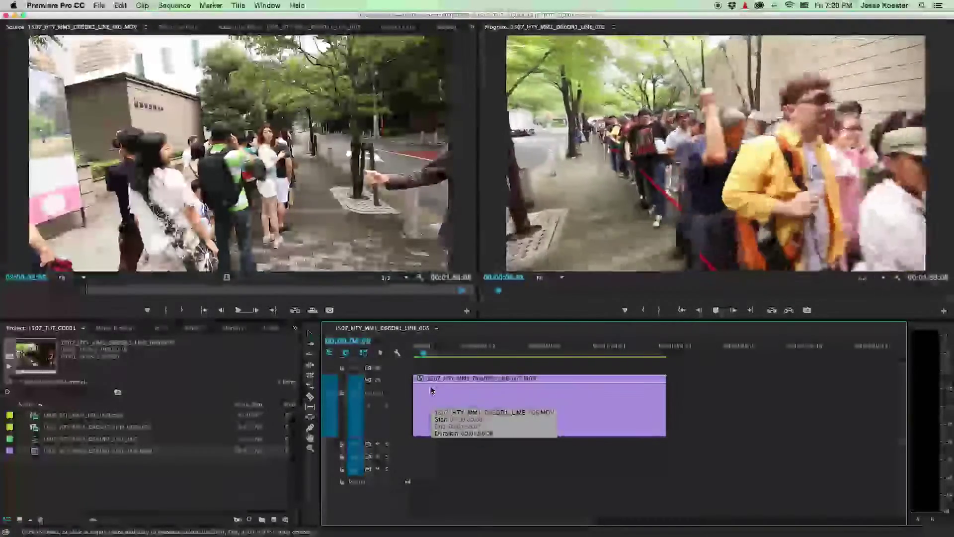
pyautogui.press('space')
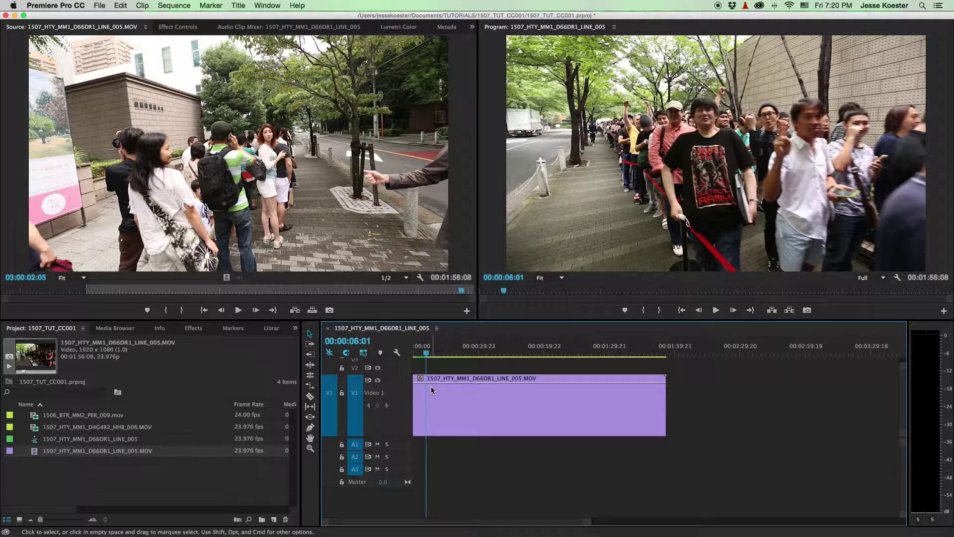
pyautogui.press('c')
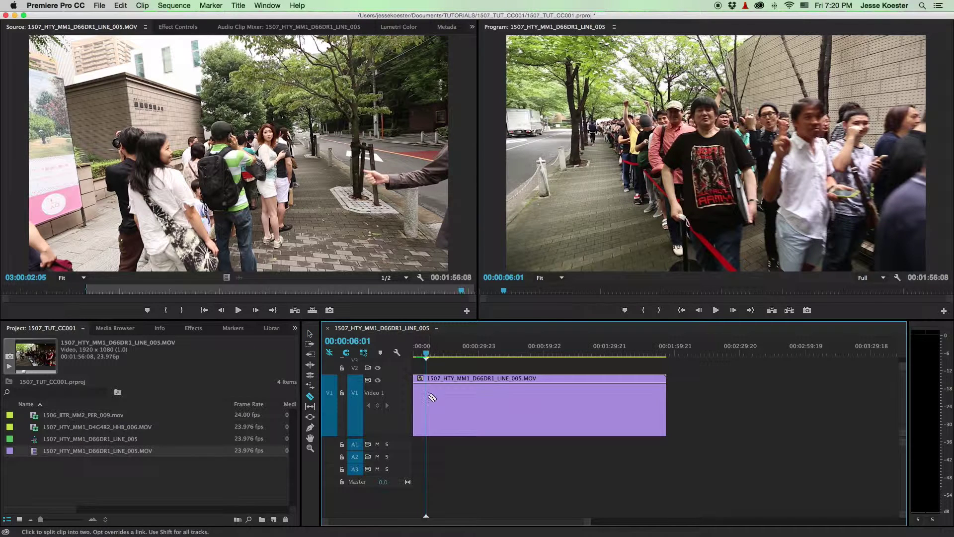
pyautogui.click(428, 396)
# Set the second piece of the split clip to 2000% speed in Clip Speed/Duration.
pyautogui.press('=')
pyautogui.press('=')
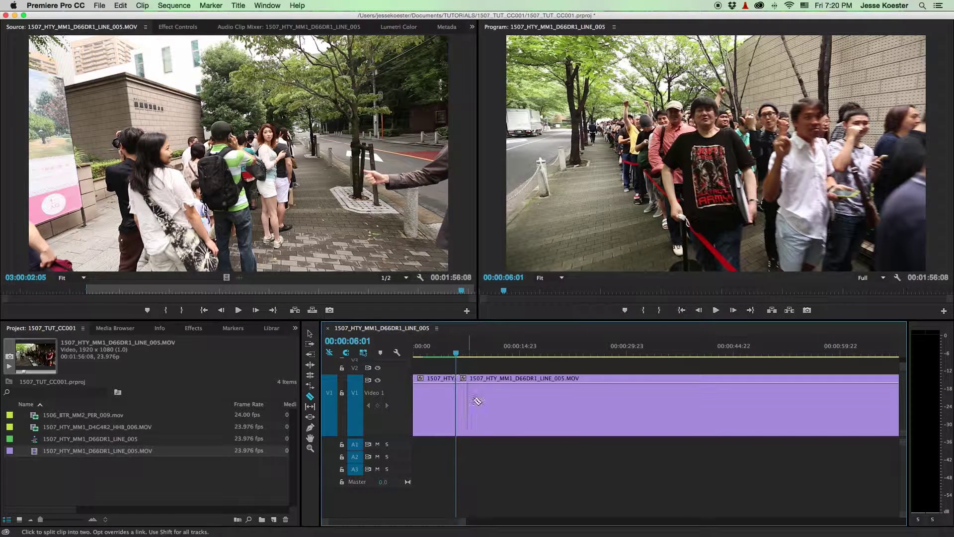
pyautogui.press('v')
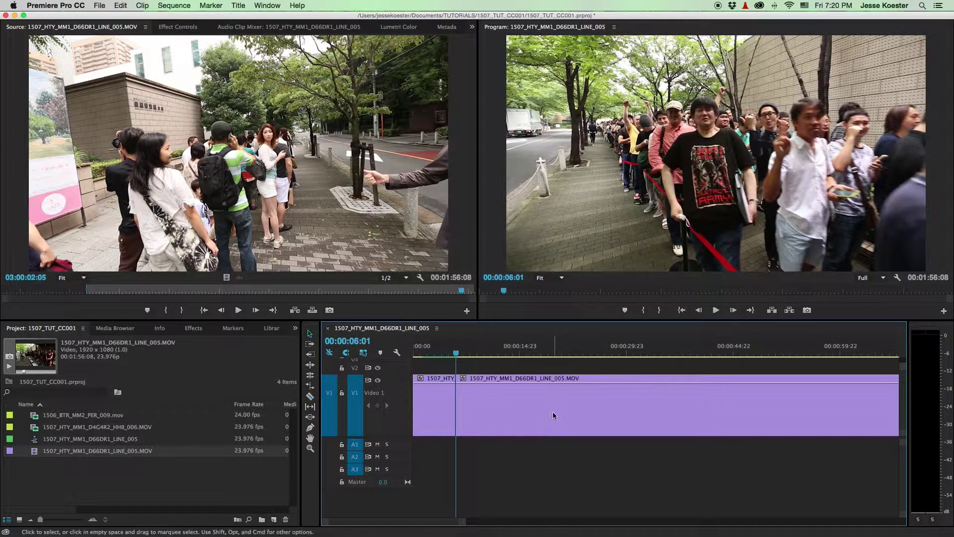
pyautogui.click(554, 415)
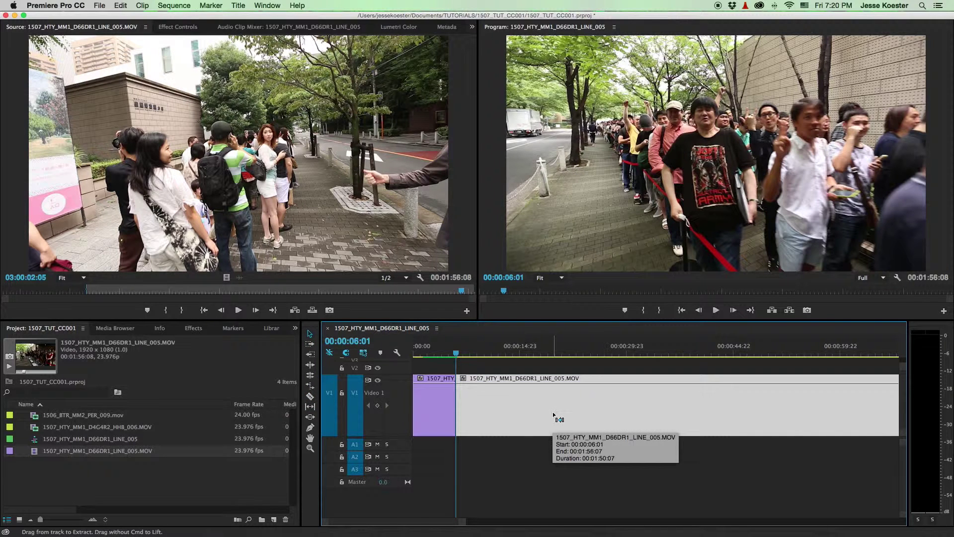
pyautogui.press('super+r')
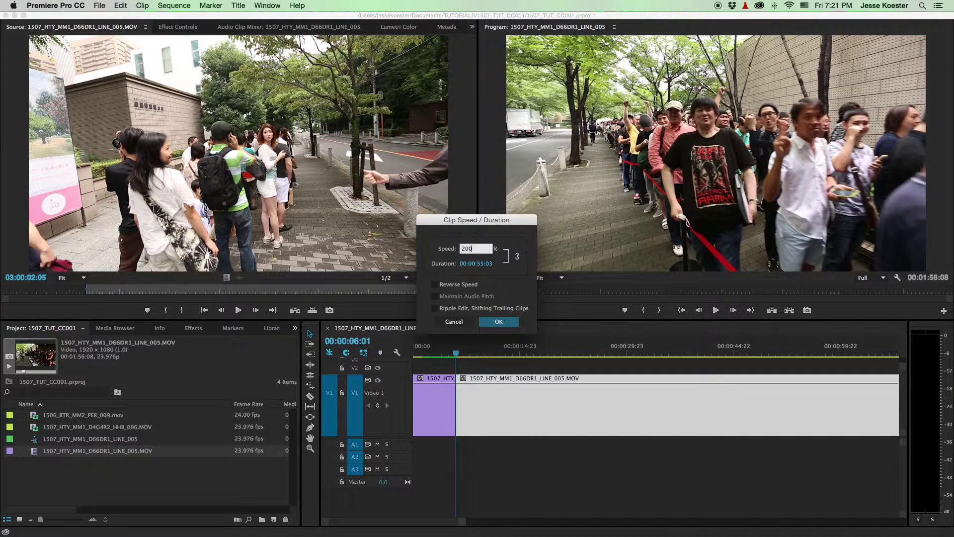
pyautogui.press('Return')
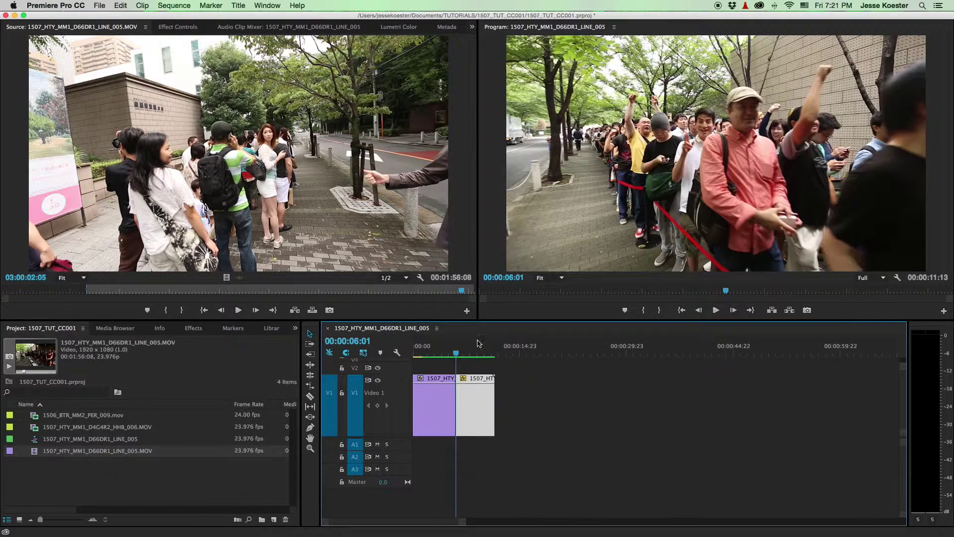
# Play back across the sped-up section, then select and delete both Video 1 clips.
pyautogui.click(438, 350)
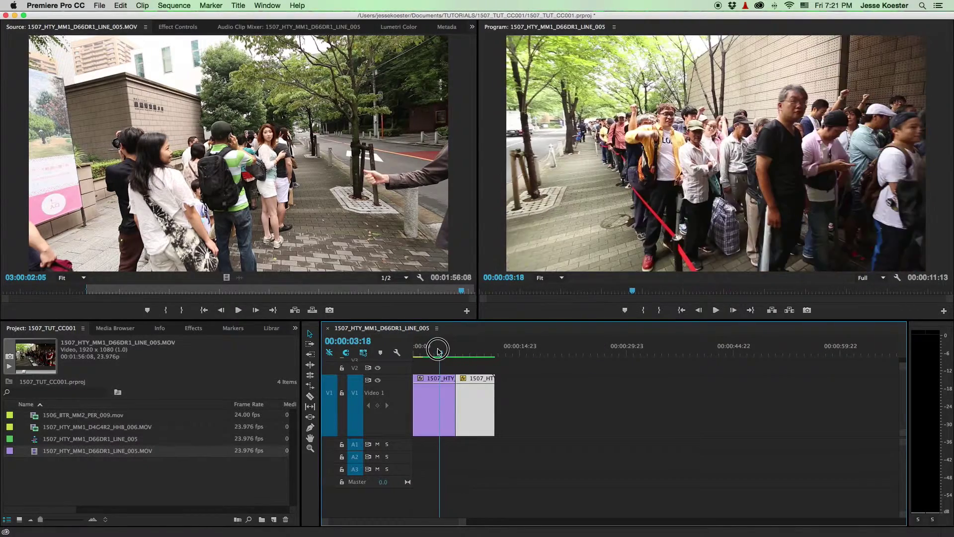
pyautogui.press('space')
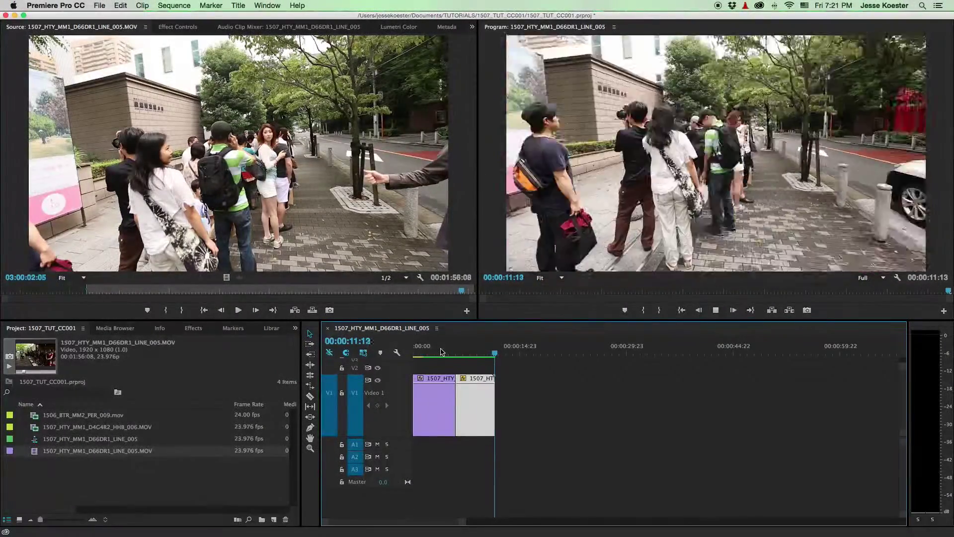
pyautogui.moveTo(604, 433); pyautogui.dragTo(415, 381)
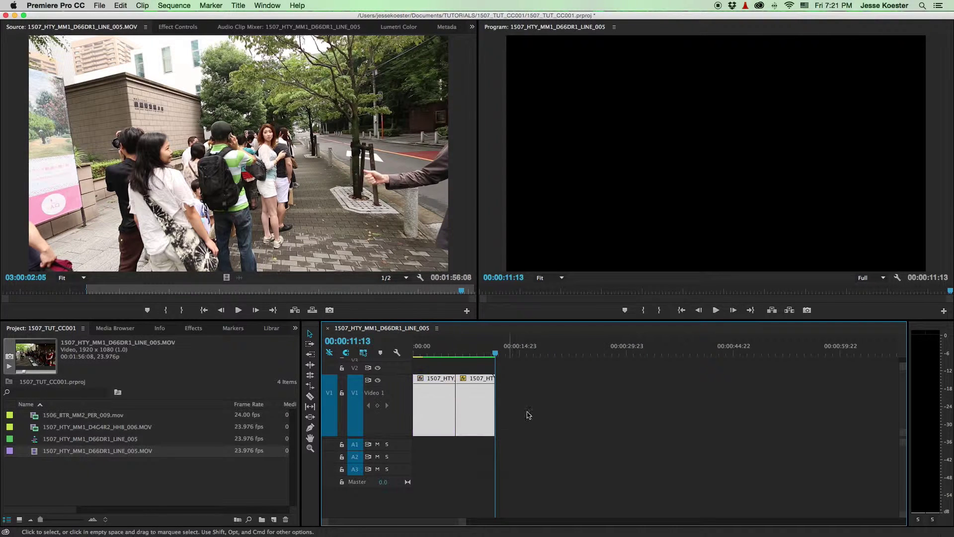
pyautogui.moveTo(560, 417); pyautogui.dragTo(452, 379)
pyautogui.click(560, 418)
pyautogui.moveTo(586, 424); pyautogui.dragTo(426, 384)
pyautogui.press('Delete')
# Place a fresh full-length LINE_005.MOV clip on Video 1 and zoom the timeline out.
pyautogui.moveTo(293, 236); pyautogui.dragTo(413, 393)
pyautogui.press('-')
pyautogui.press('-')
pyautogui.press('-')
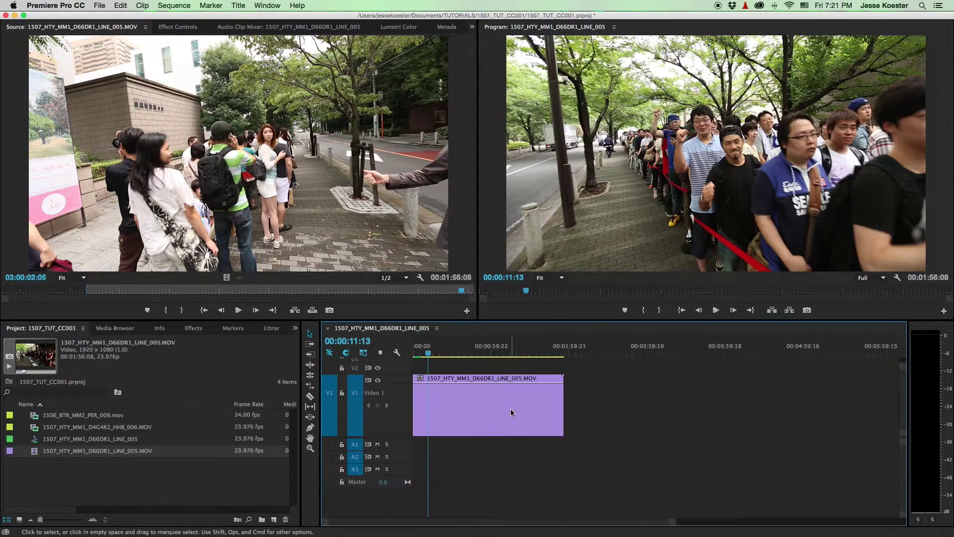
pyautogui.click(420, 354)
# Trim a small sliver off the start of the LINE_005.MOV clip.
pyautogui.press('=')
pyautogui.press('=')
pyautogui.press('=')
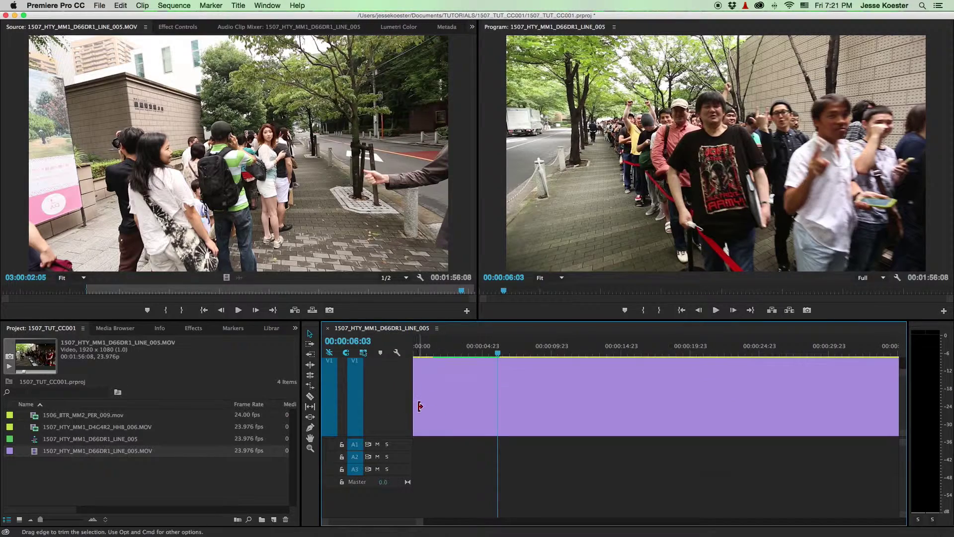
pyautogui.press('super+equal')
pyautogui.moveTo(416, 406); pyautogui.dragTo(447, 409)
pyautogui.press('-')
pyautogui.press('-')
pyautogui.press('-')
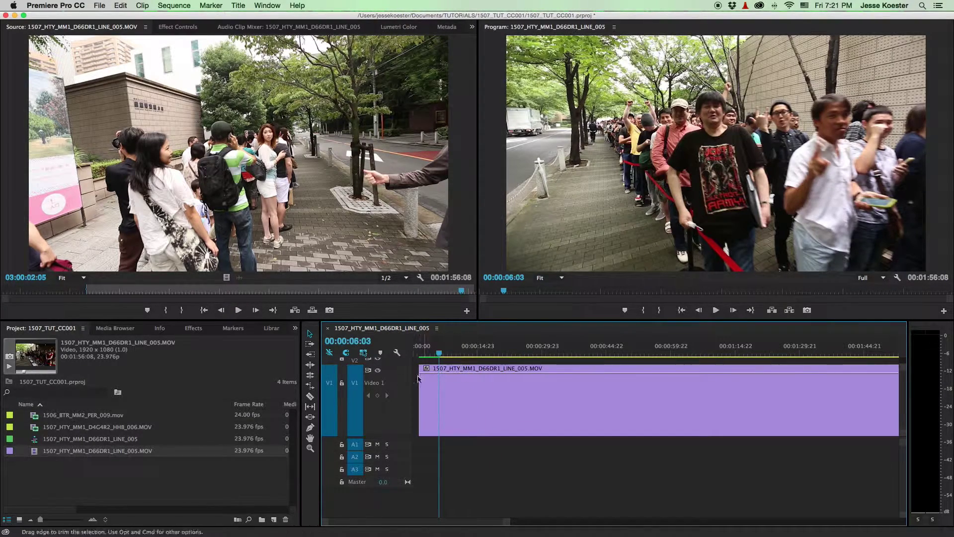
pyautogui.press('super+minus')
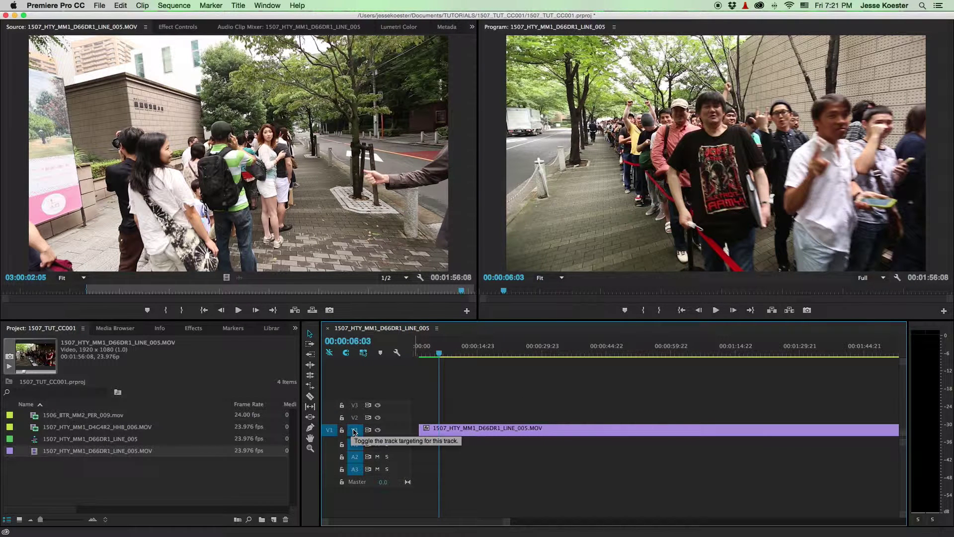
# Expand the Video 1 track to a taller height.
pyautogui.doubleClick(355, 431)
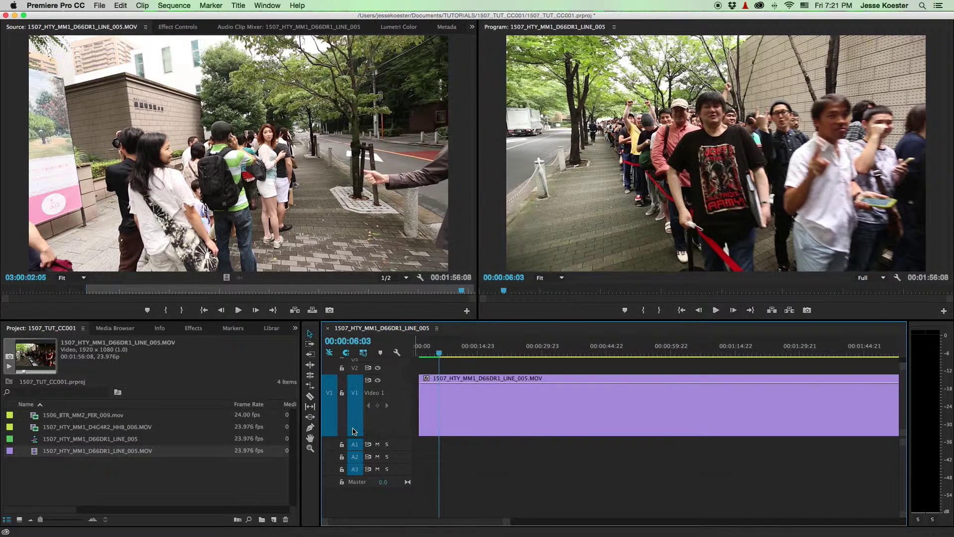
pyautogui.doubleClick(354, 431)
pyautogui.doubleClick(354, 431)
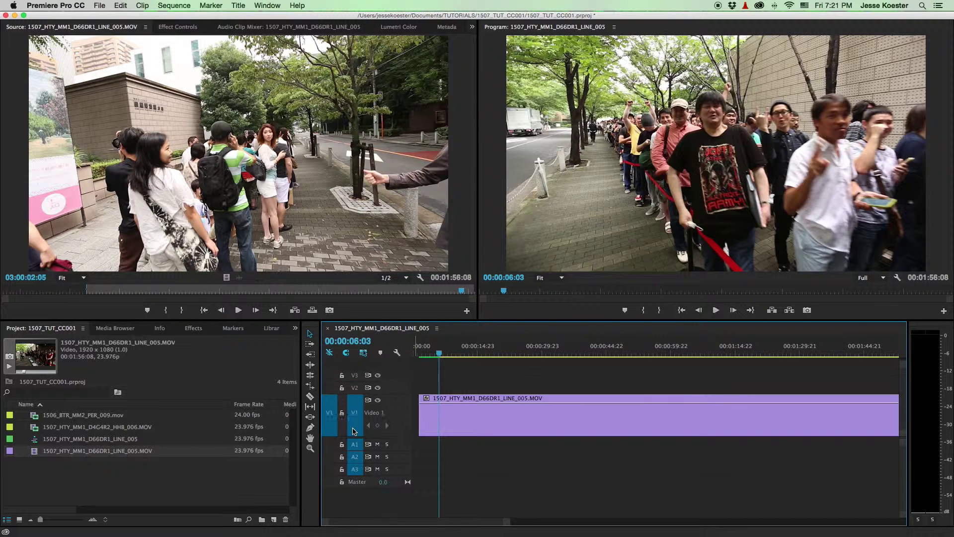
pyautogui.doubleClick(355, 431)
pyautogui.doubleClick(354, 431)
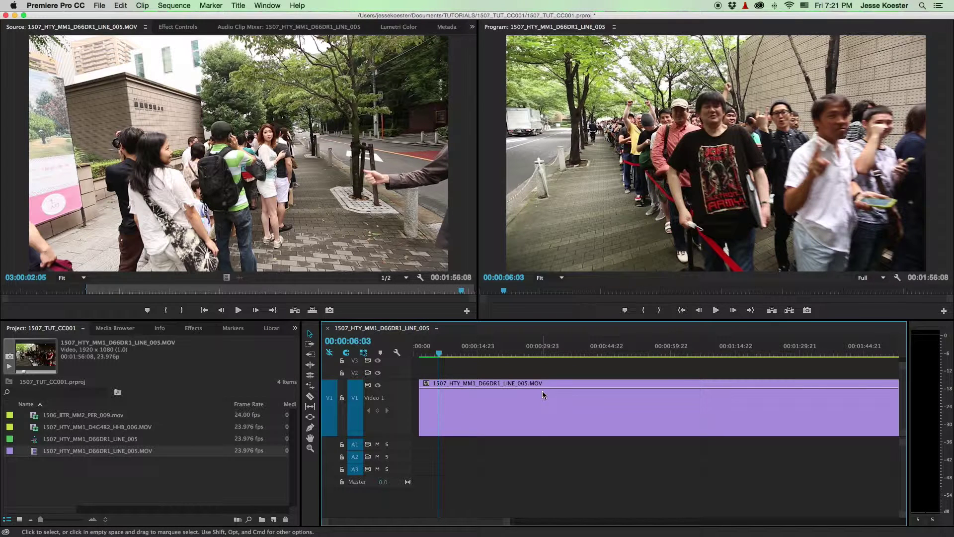
# Drag the clip's opacity down to about 11, then back up to 100%.
pyautogui.moveTo(518, 388); pyautogui.dragTo(519, 433)
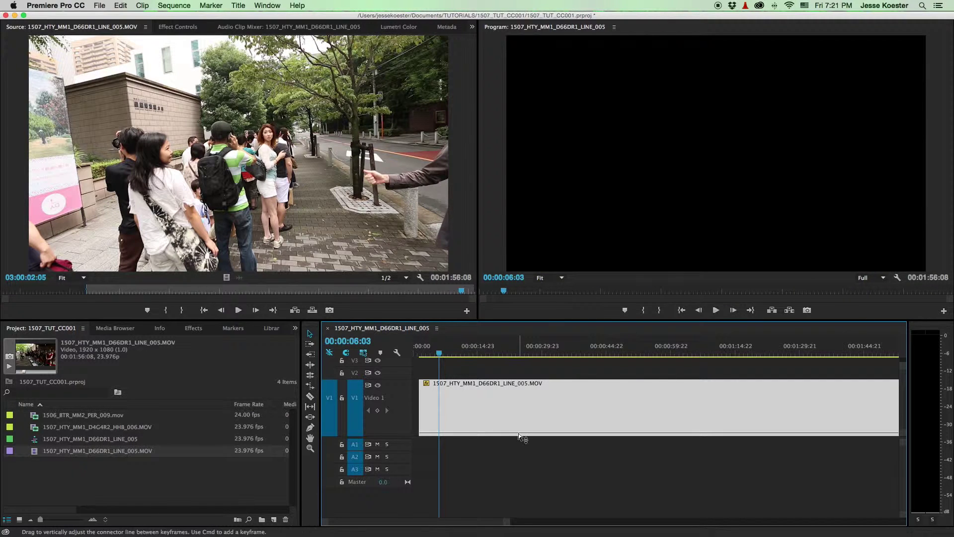
pyautogui.moveTo(518, 432); pyautogui.dragTo(518, 406)
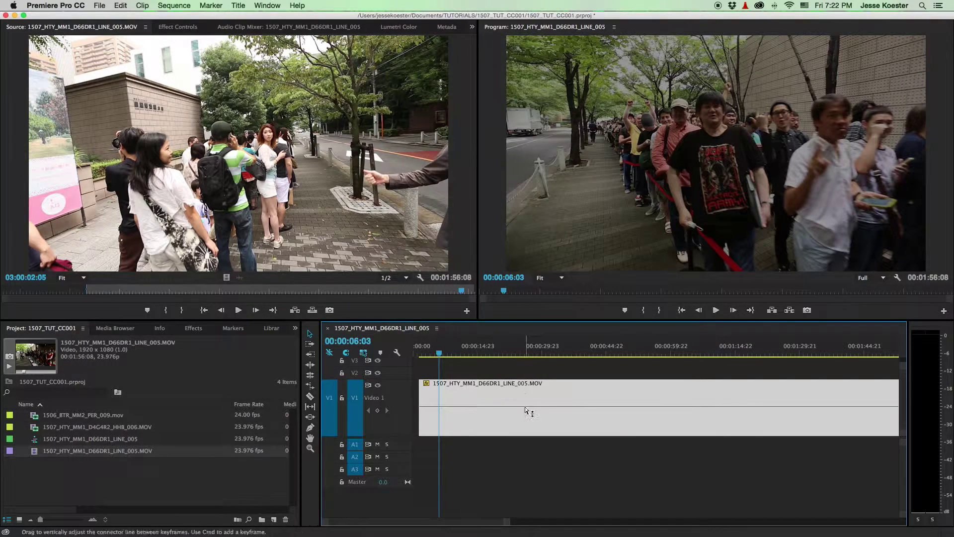
pyautogui.moveTo(525, 406); pyautogui.dragTo(519, 321)
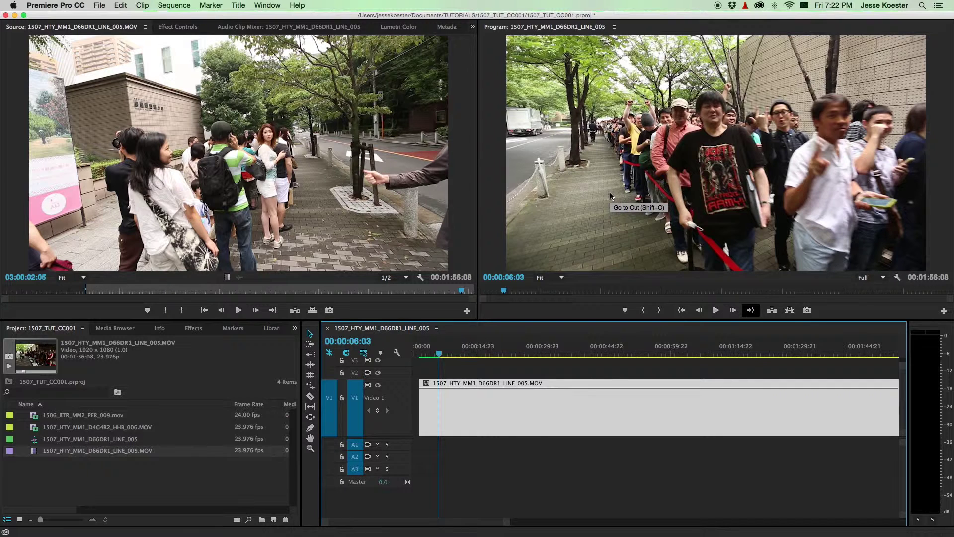
# With the Pen tool, add an opacity keyframe pulled down to 0 at about 00:00:22:04, then select it.
pyautogui.press('p')
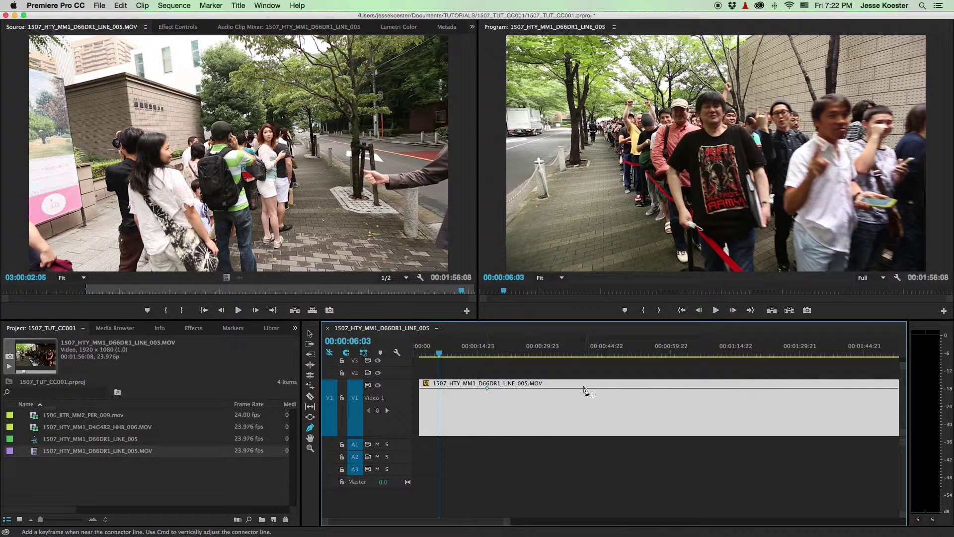
pyautogui.click(562, 390)
pyautogui.moveTo(563, 389); pyautogui.dragTo(508, 432)
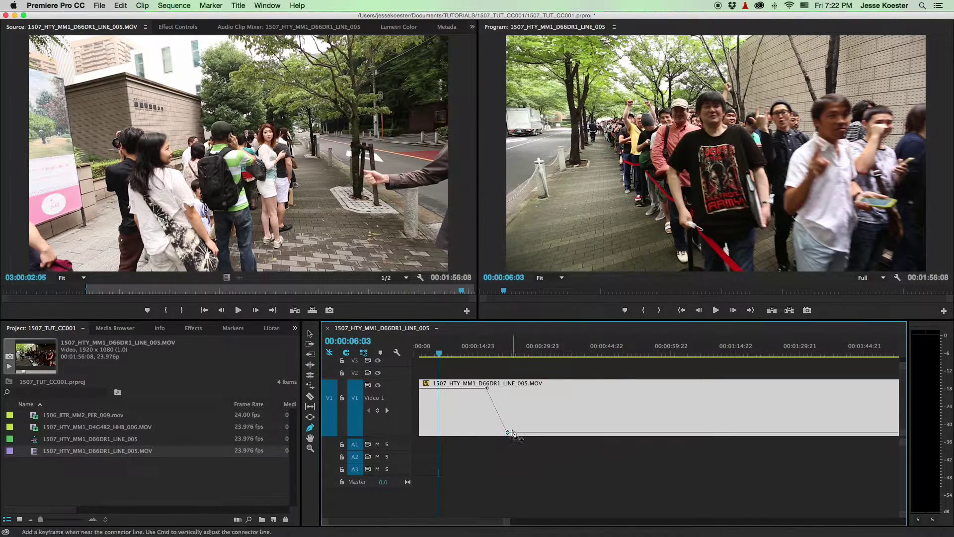
pyautogui.click(476, 353)
pyautogui.moveTo(476, 354); pyautogui.dragTo(502, 358)
pyautogui.click(522, 353)
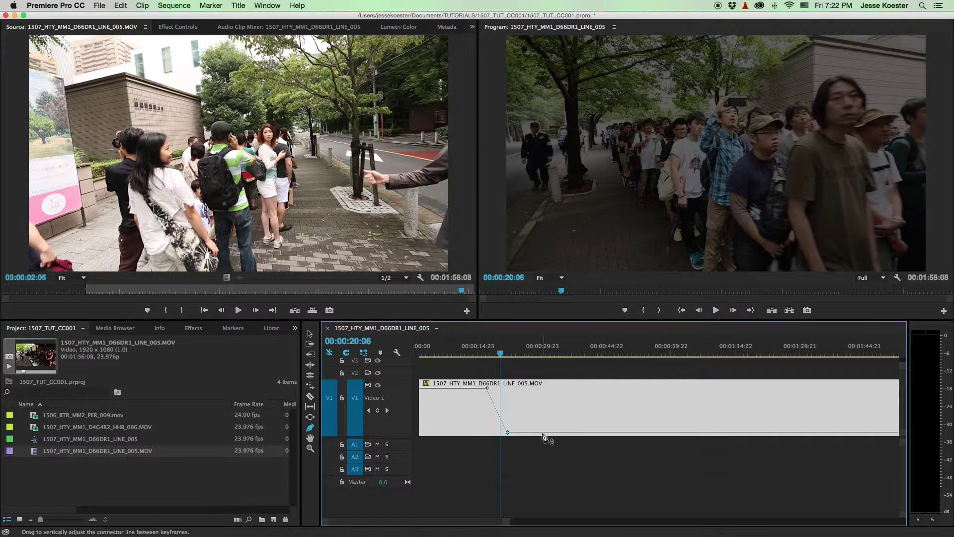
pyautogui.click(507, 432)
# Delete the opacity keyframe and display the clip's Time Remapping > Speed line.
pyautogui.press('Delete')
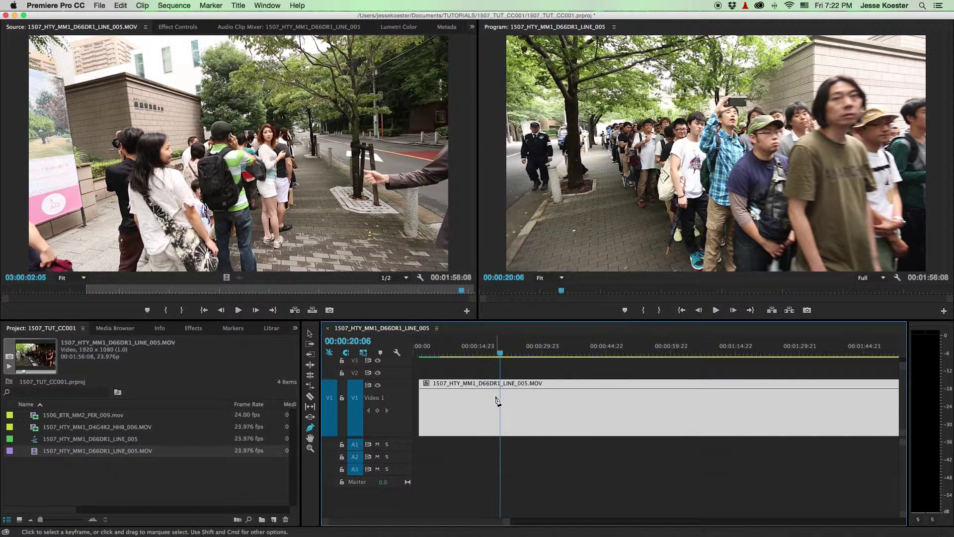
pyautogui.click(426, 383)
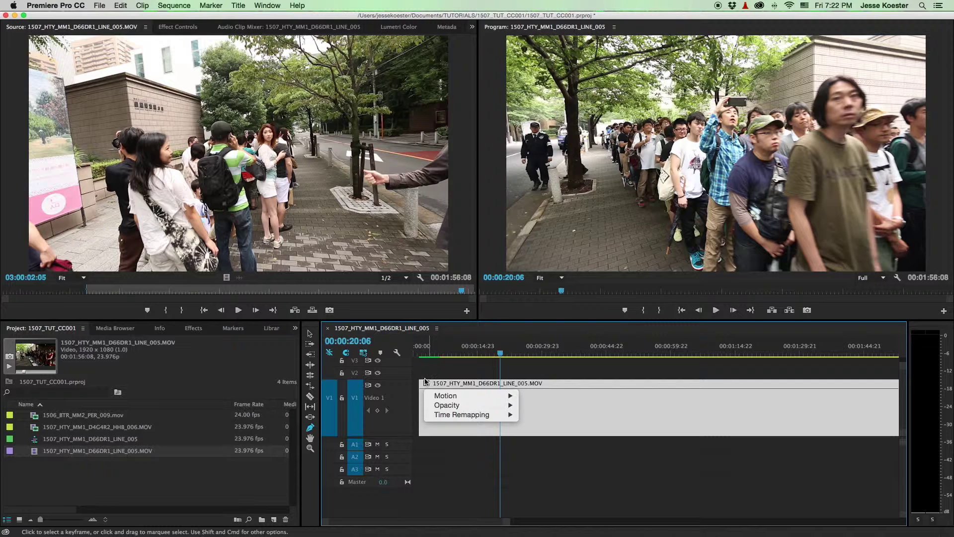
pyautogui.moveTo(508, 415)
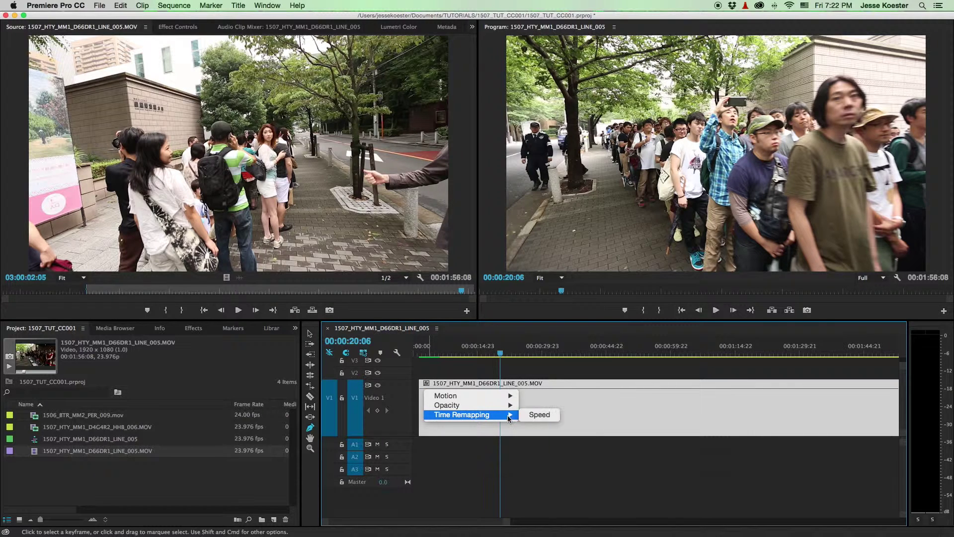
pyautogui.click(539, 416)
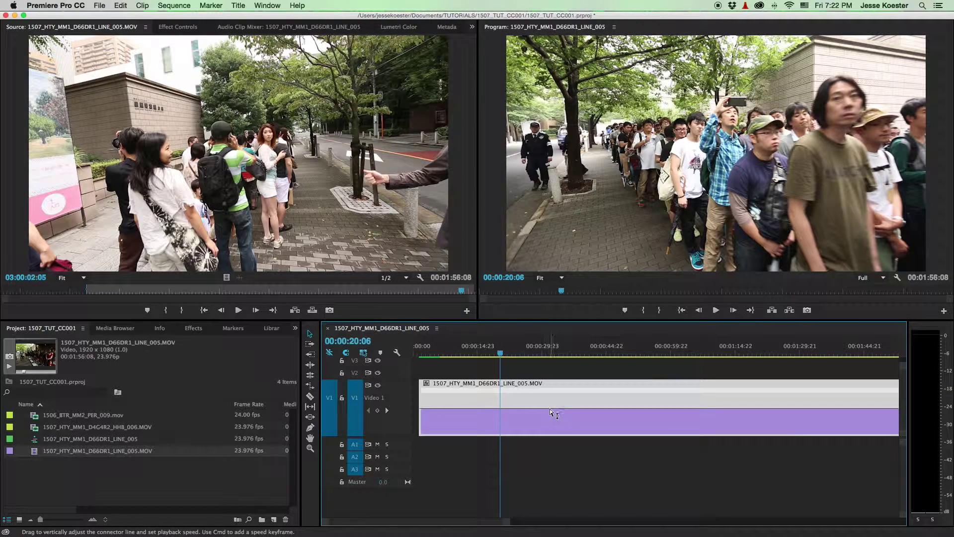
pyautogui.moveTo(550, 408); pyautogui.dragTo(549, 416)
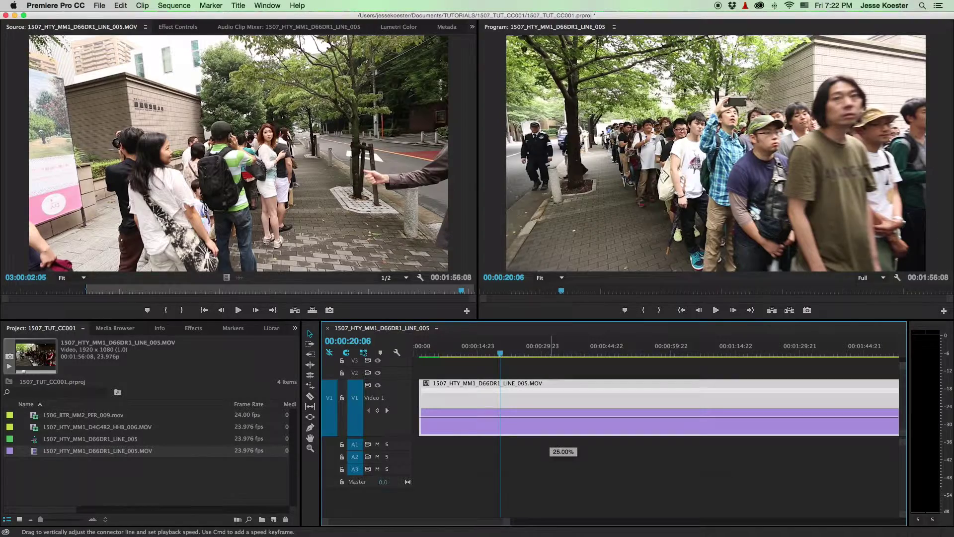
pyautogui.press('space')
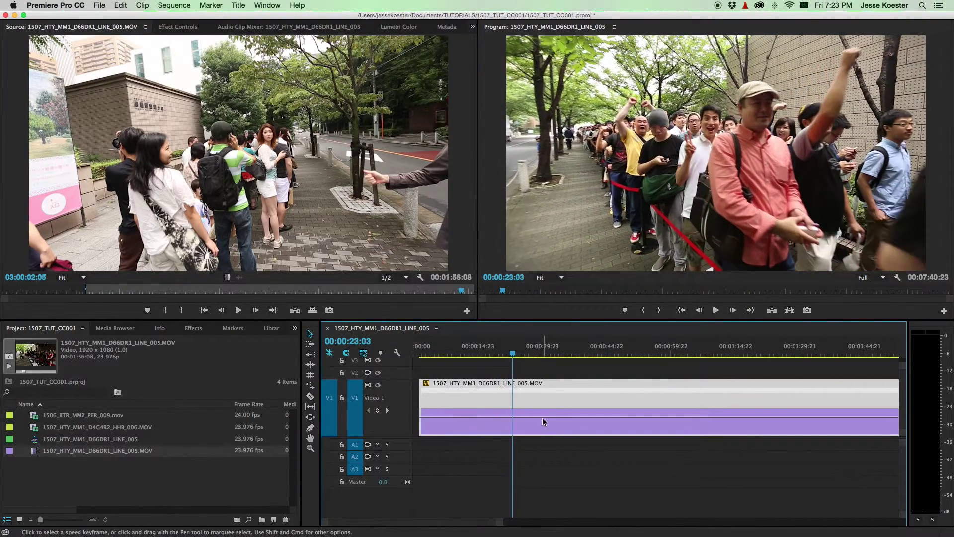
pyautogui.moveTo(542, 417); pyautogui.dragTo(539, 7)
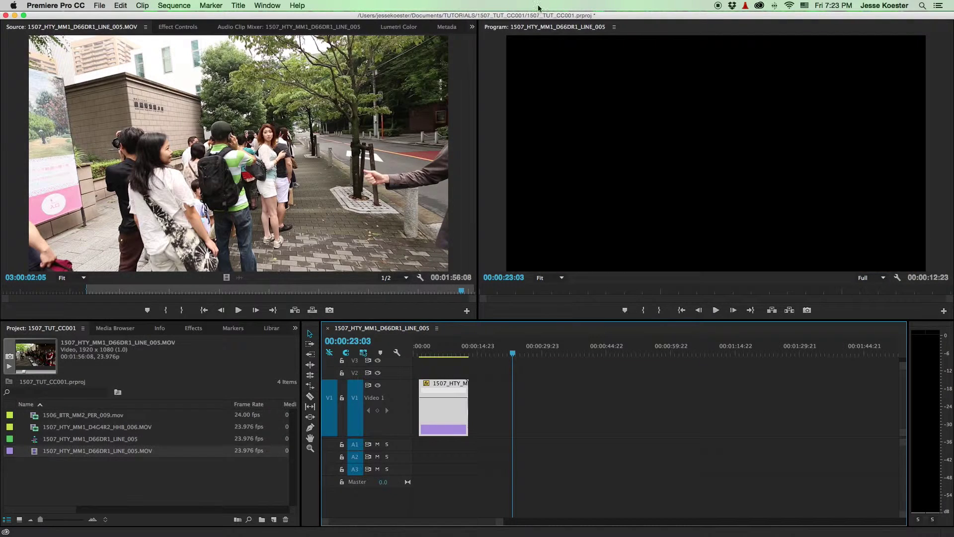
pyautogui.click(442, 352)
pyautogui.press('space')
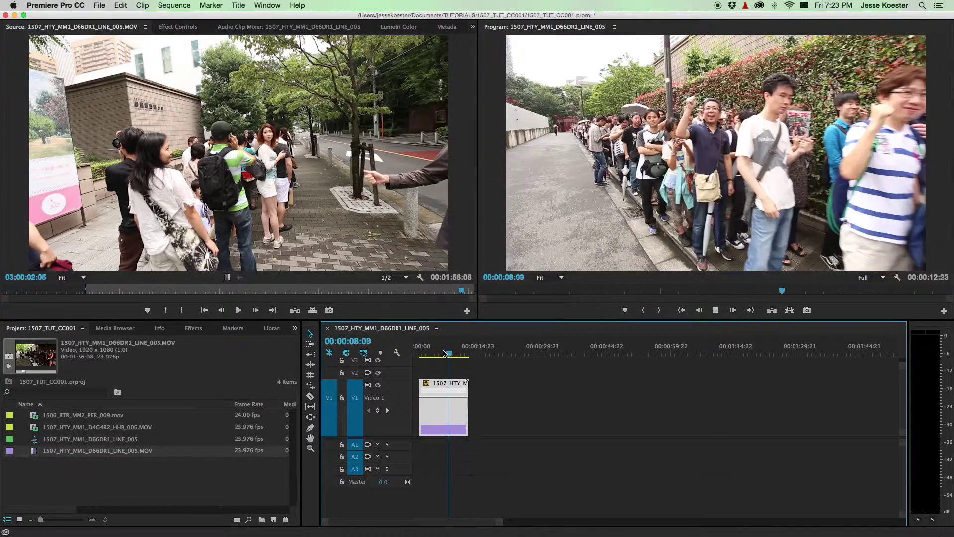
pyautogui.press('space')
pyautogui.press('super+z')
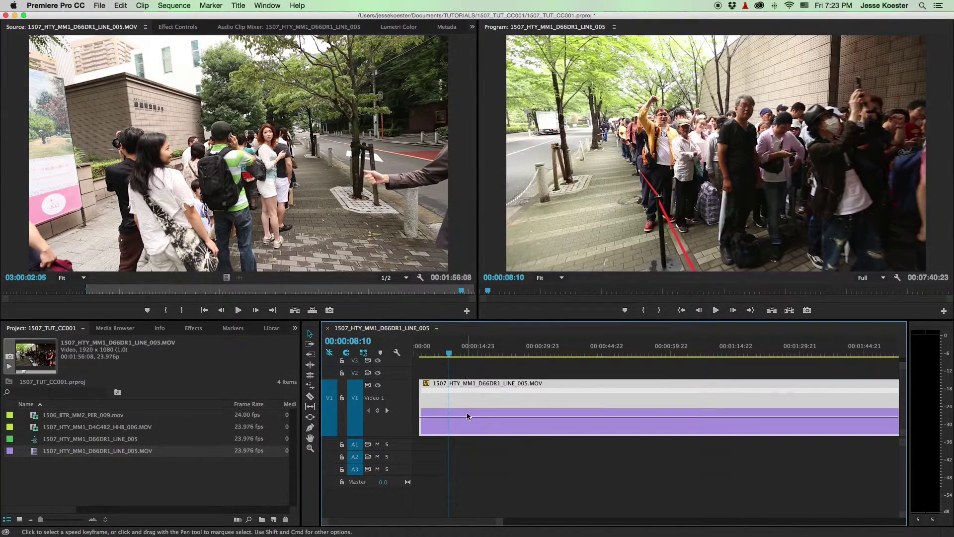
pyautogui.click(449, 355)
# Add speed keyframes on the Time Remapping band near the clip's start.
pyautogui.moveTo(449, 354)
pyautogui.mouseDown()
pyautogui.moveTo(437, 355)
pyautogui.moveTo(449, 355)
pyautogui.mouseUp()
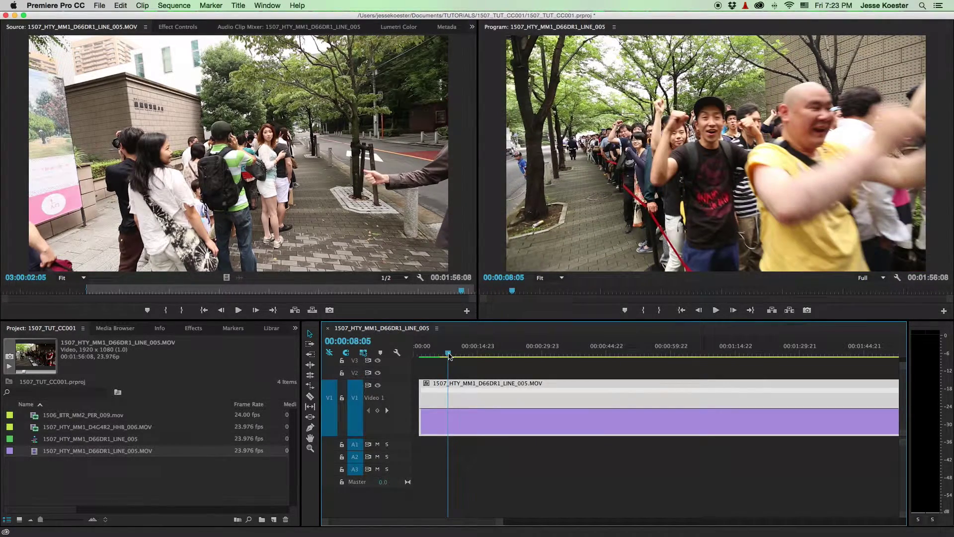
pyautogui.press('p')
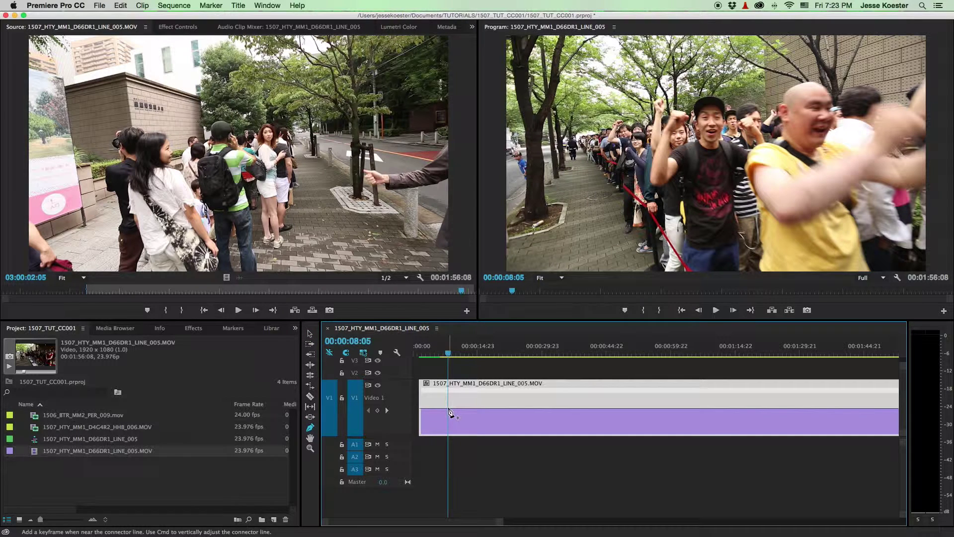
pyautogui.click(542, 410)
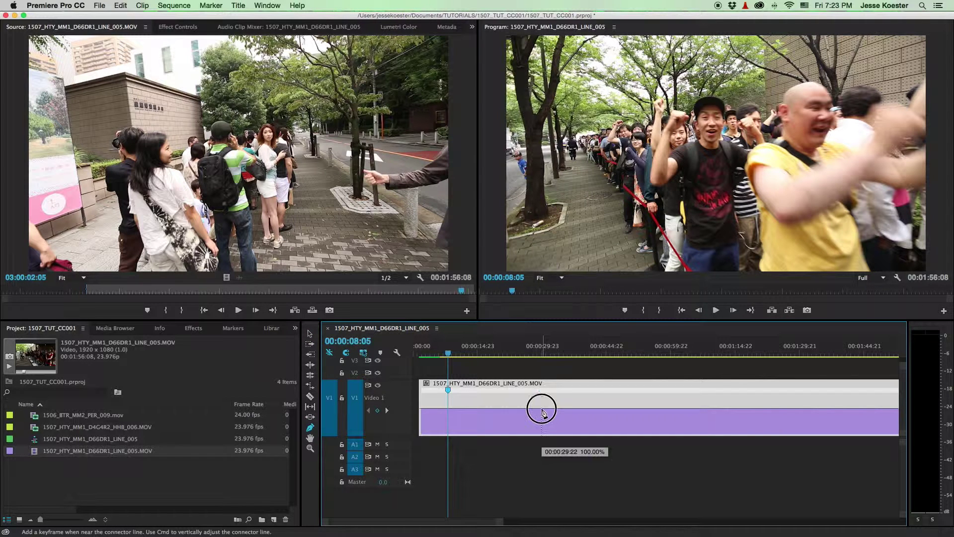
pyautogui.moveTo(487, 409); pyautogui.dragTo(488, 402)
pyautogui.click(489, 408)
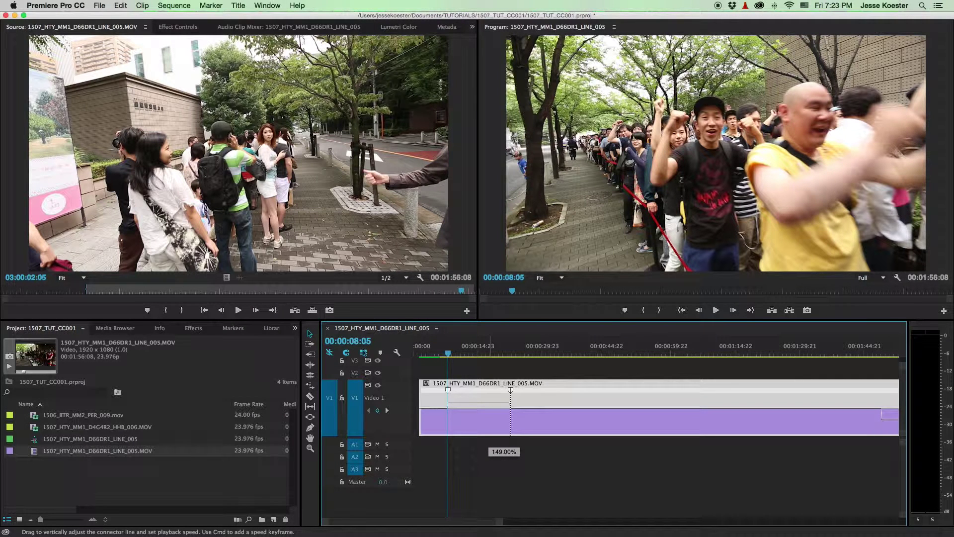
# Ramp the section's speed up to about 277%, then trim the clip's end shorter.
pyautogui.moveTo(497, 401); pyautogui.dragTo(485, 379)
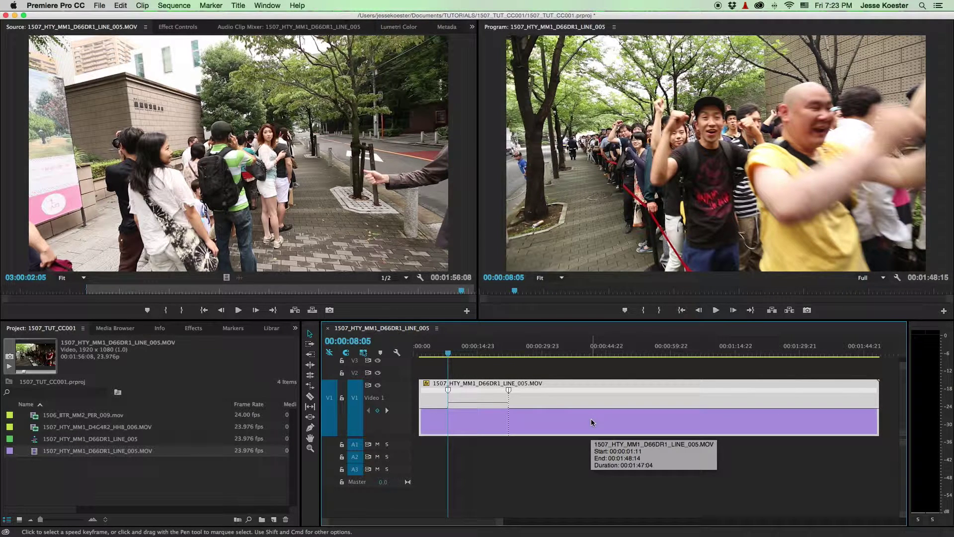
pyautogui.moveTo(478, 401); pyautogui.dragTo(477, 411)
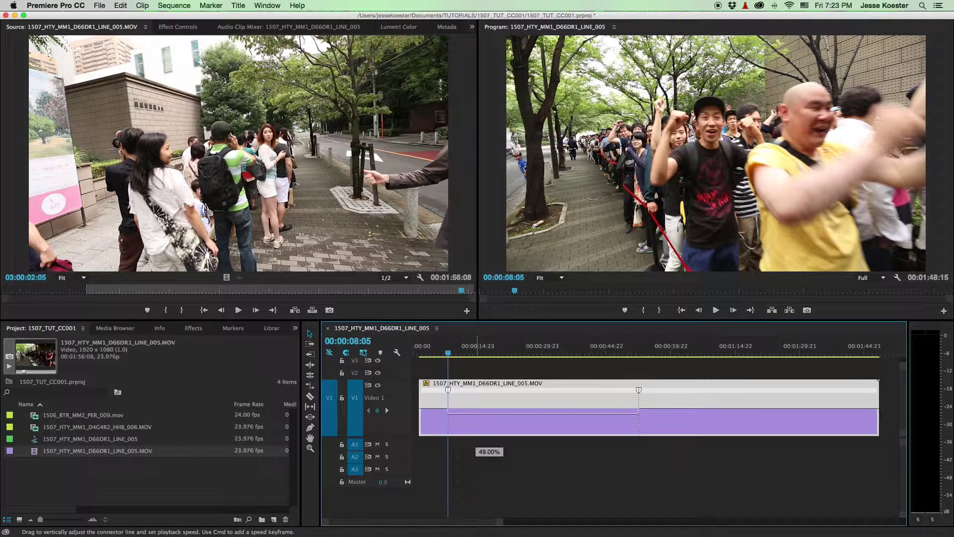
pyautogui.moveTo(478, 450); pyautogui.dragTo(479, 457)
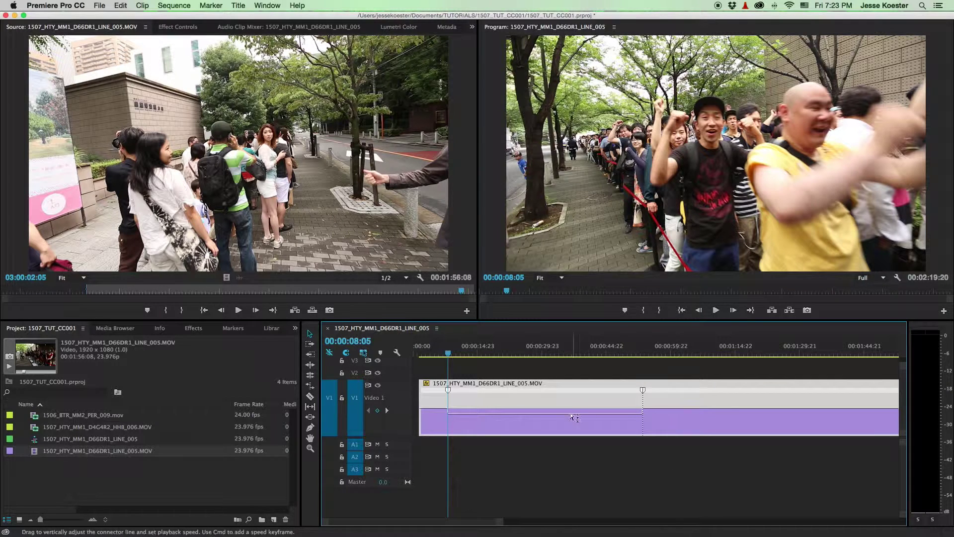
pyautogui.moveTo(562, 414); pyautogui.dragTo(558, 6)
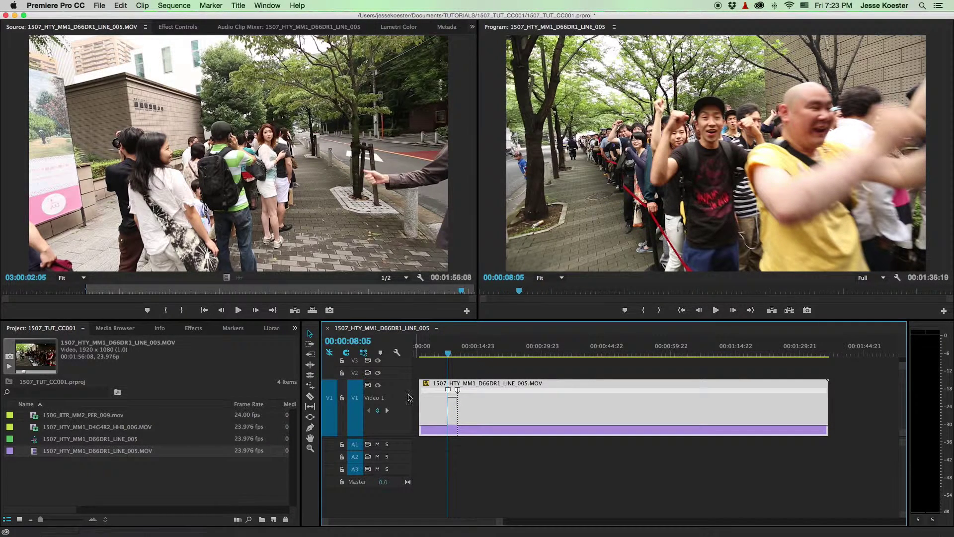
pyautogui.moveTo(457, 355); pyautogui.dragTo(446, 354)
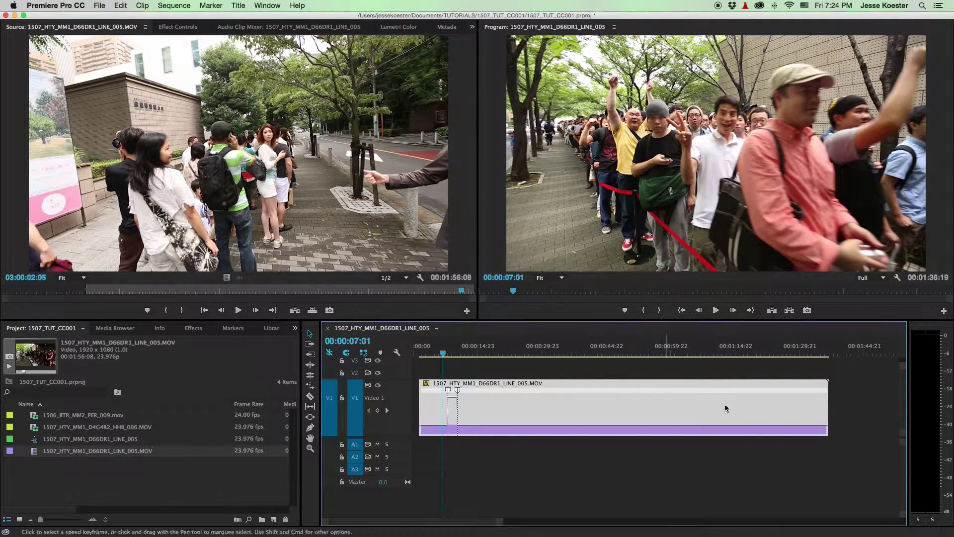
pyautogui.moveTo(827, 407); pyautogui.dragTo(487, 421)
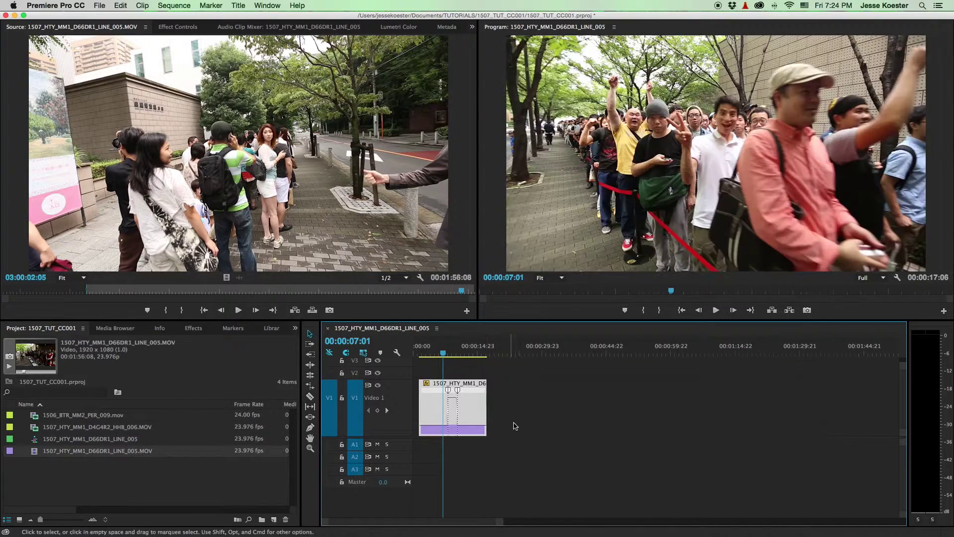
# Render the speed-ramped sequence preview, play it through to 00:00:17:06, and zoom in.
pyautogui.press('Return')
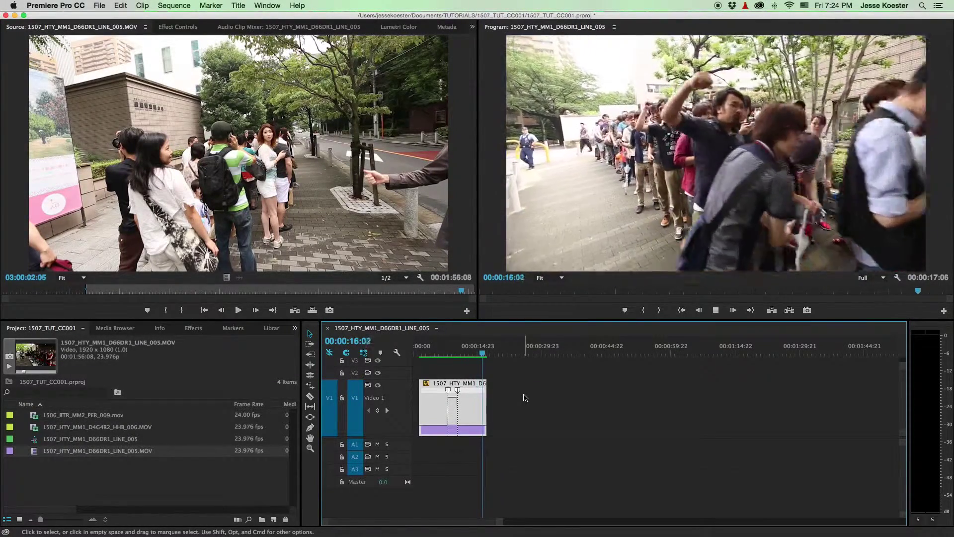
pyautogui.press('=')
pyautogui.press('=')
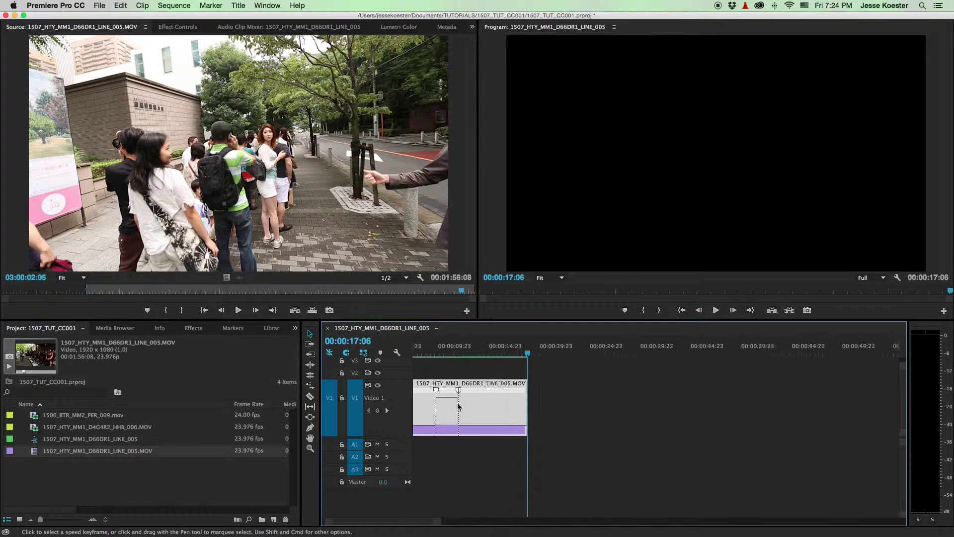
# Show the clip's opacity line and add an opacity keyframe with the Pen tool.
pyautogui.scroll(3, 457, 406)
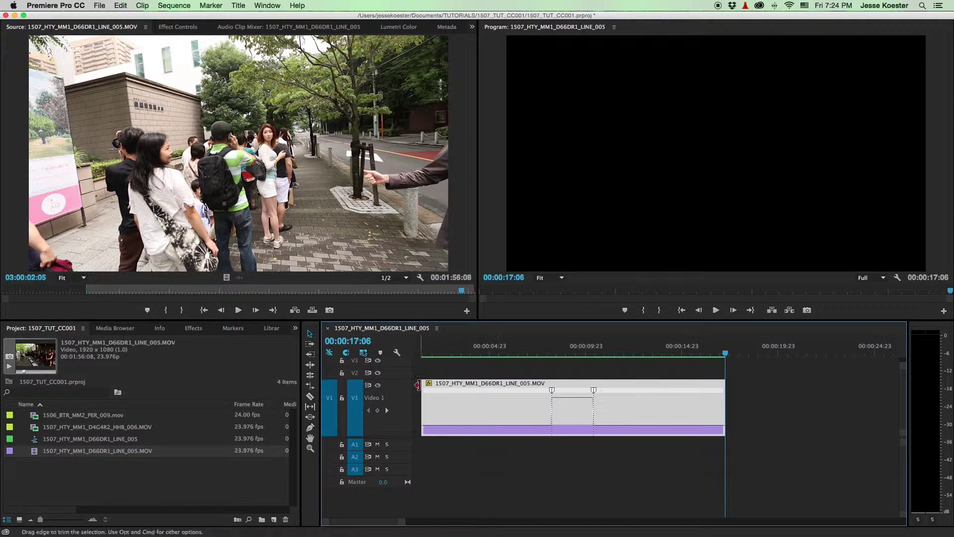
pyautogui.click(429, 384)
pyautogui.moveTo(468, 405)
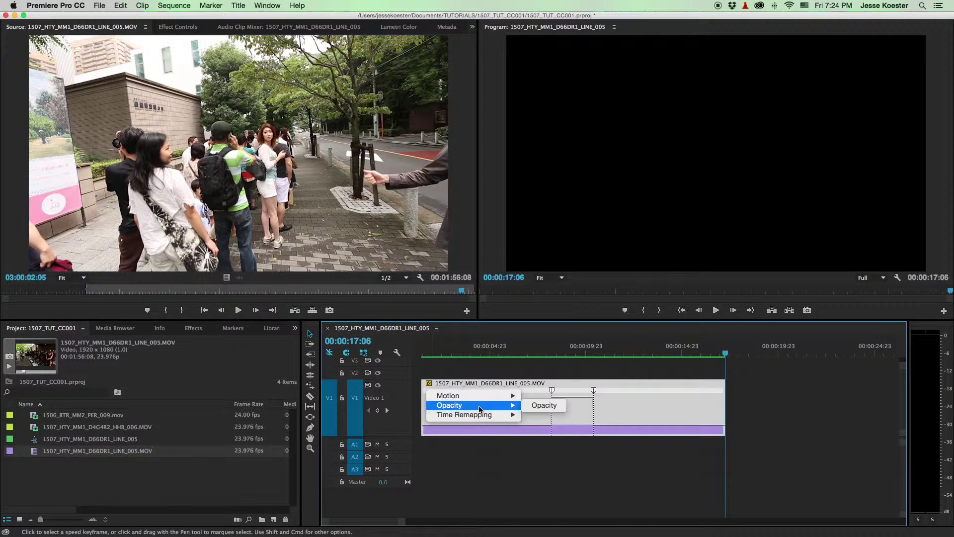
pyautogui.click(538, 406)
pyautogui.press('p')
pyautogui.click(497, 388)
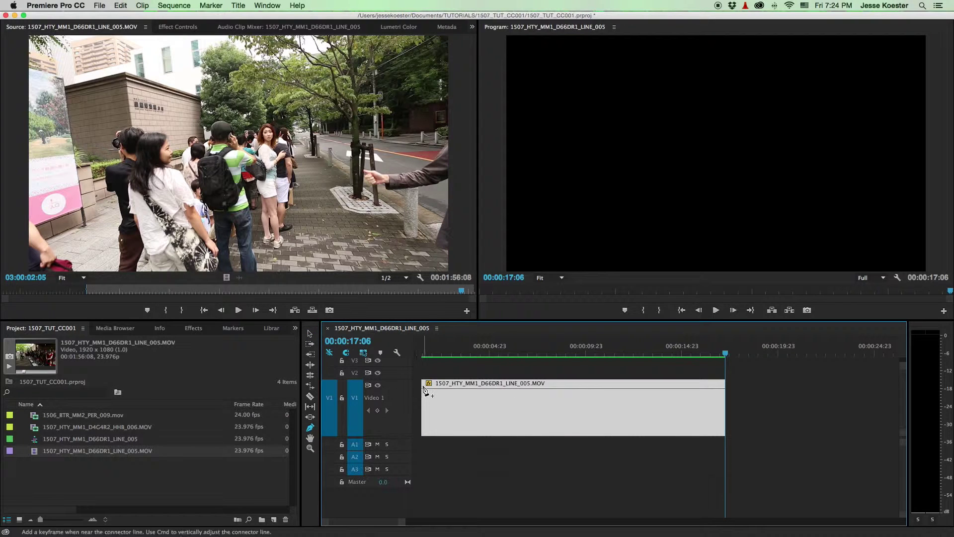
# Switch back to Time Remapping speed and try splitting the speed keyframe, undoing the attempt.
pyautogui.click(429, 384)
pyautogui.moveTo(469, 414)
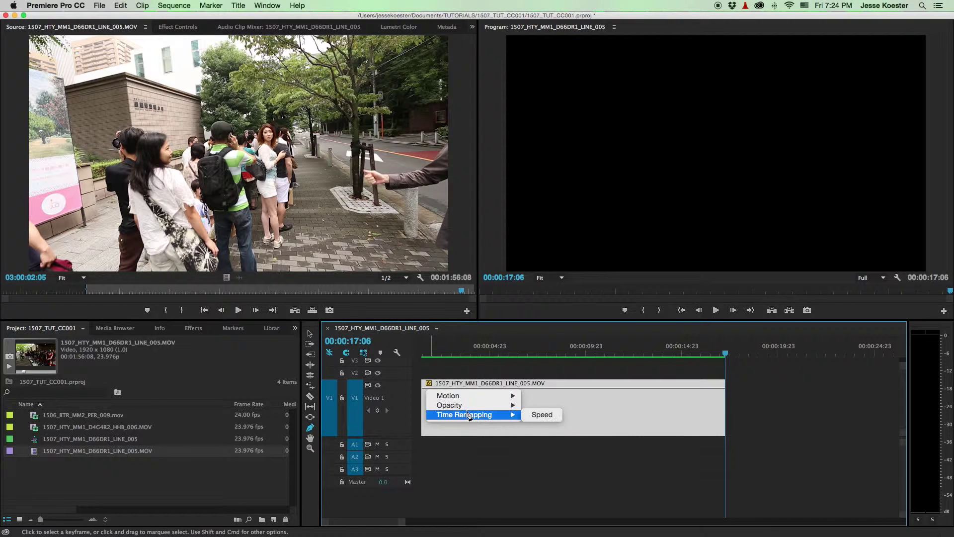
pyautogui.click(542, 415)
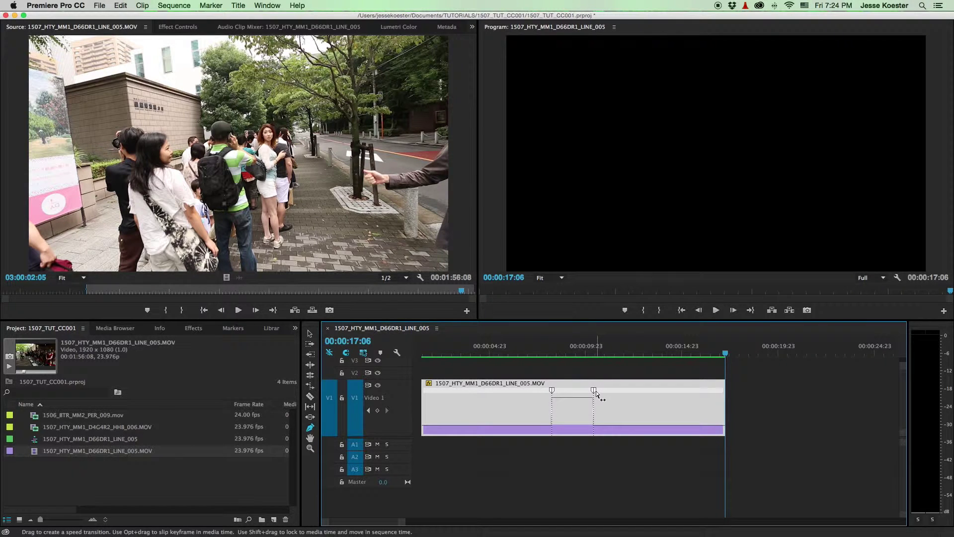
pyautogui.moveTo(595, 390); pyautogui.dragTo(636, 396)
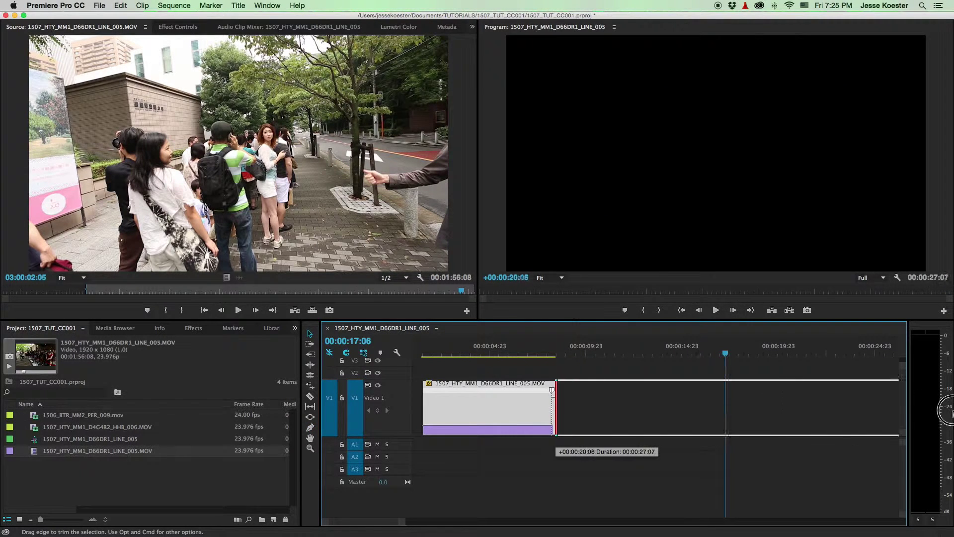
pyautogui.press('super+z')
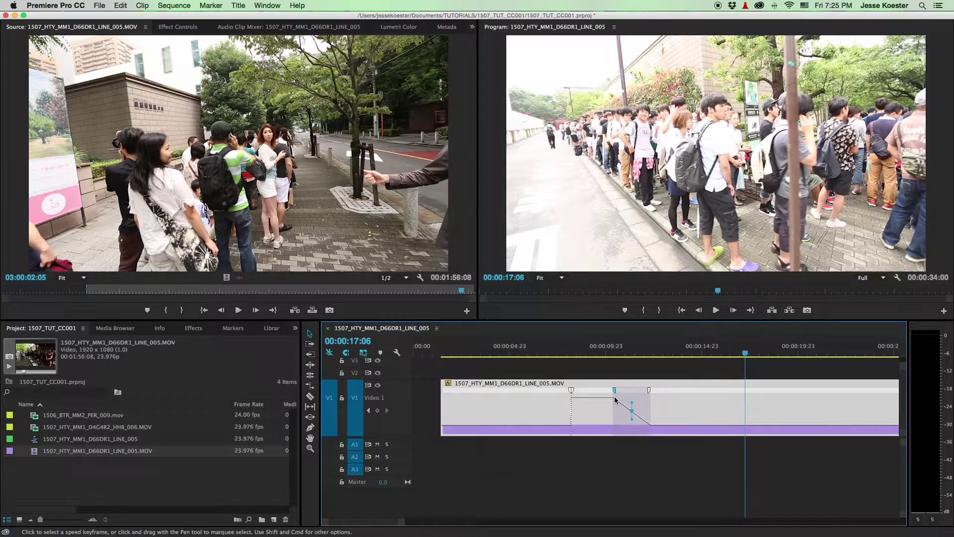
pyautogui.click(598, 354)
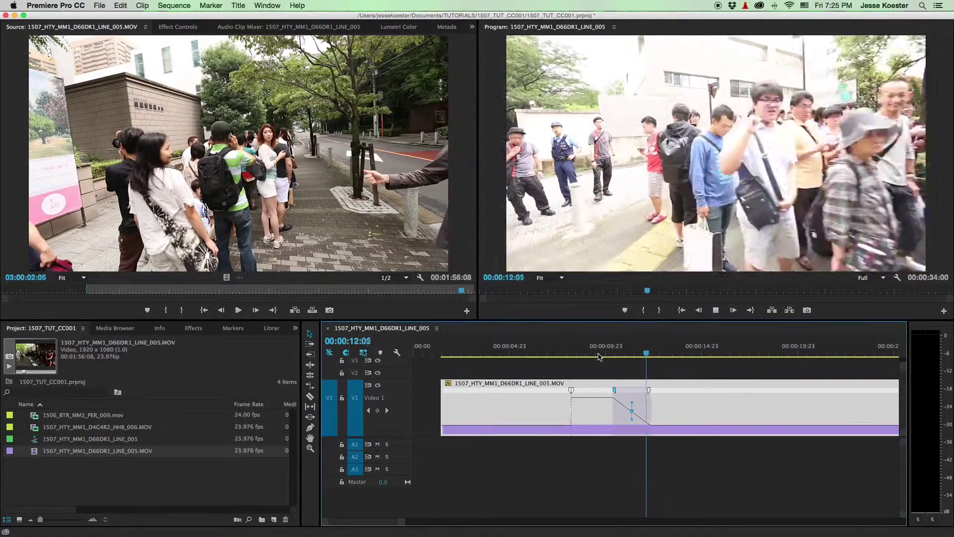
pyautogui.press('space')
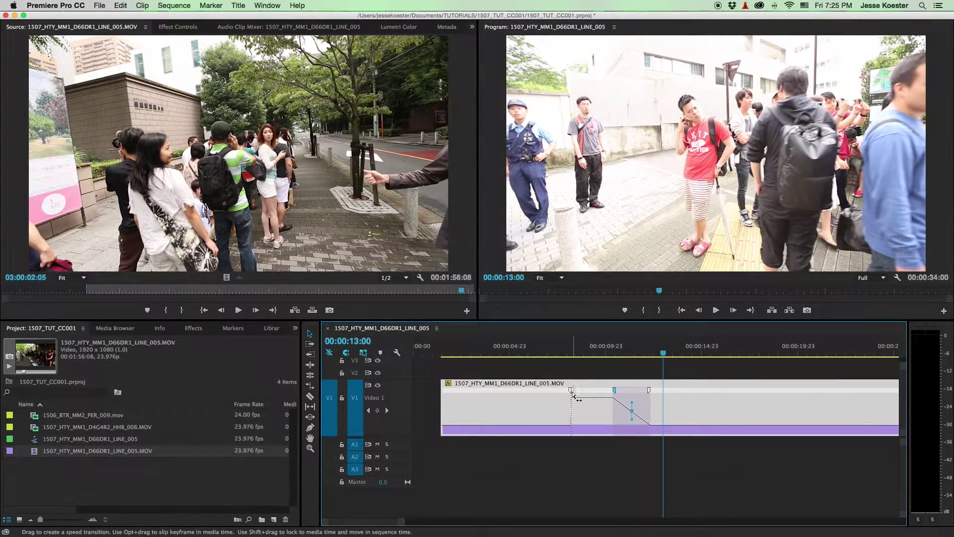
# Split the speed keyframe into a gradual ramp, render the preview, and save the project.
pyautogui.moveTo(575, 392); pyautogui.dragTo(606, 395)
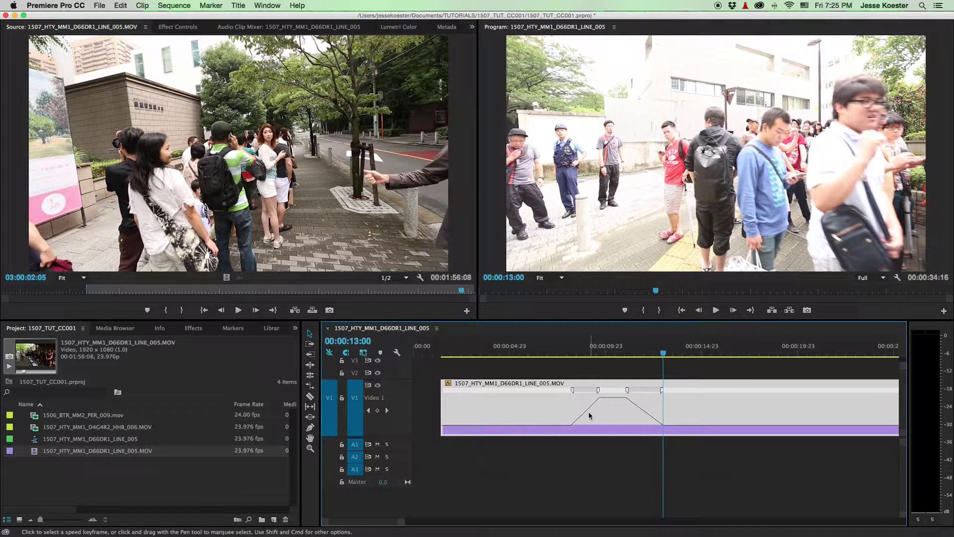
pyautogui.click(588, 395)
pyautogui.click(620, 415)
pyautogui.press('Return')
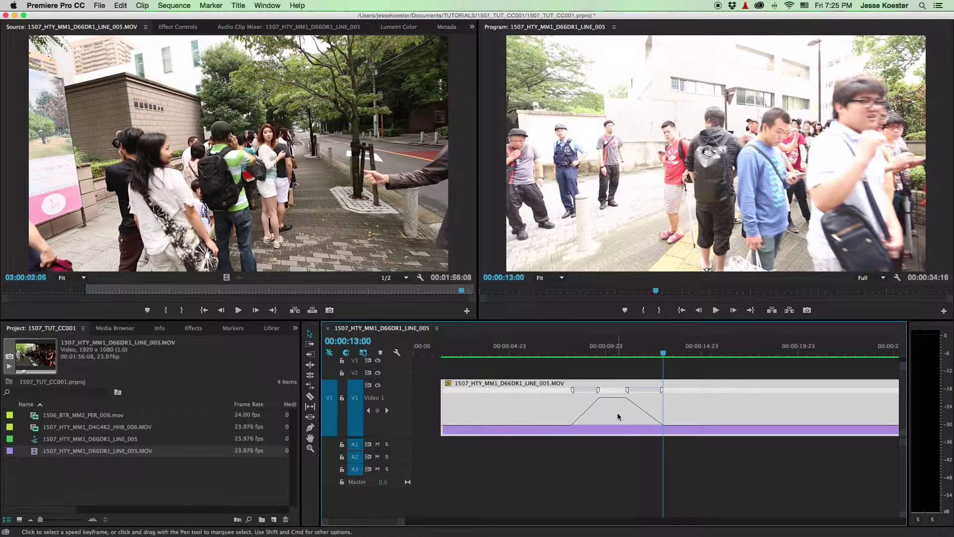
pyautogui.press('super+s')
# Play the speed-ramped section from just before the ramp to review how it eases.
pyautogui.moveTo(558, 349); pyautogui.dragTo(535, 351)
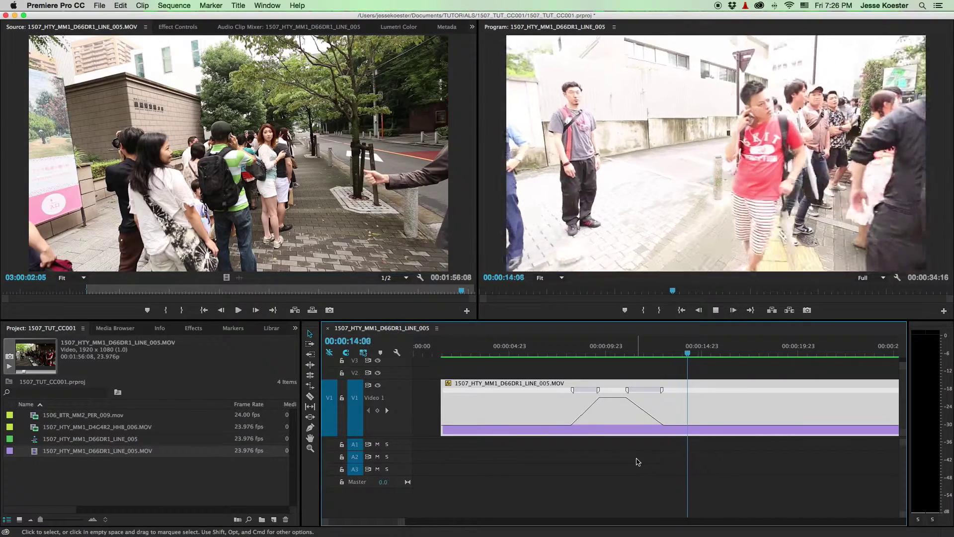
pyautogui.press('space')
# Curve both speed transitions with their Bezier handles, then fit the whole sequence in the timeline.
pyautogui.click(587, 405)
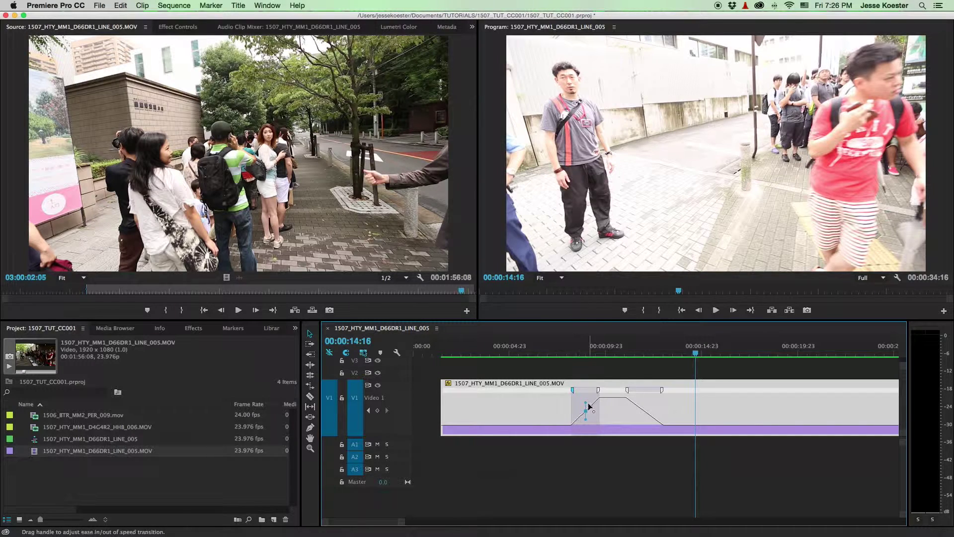
pyautogui.moveTo(588, 405); pyautogui.dragTo(605, 416)
pyautogui.click(641, 407)
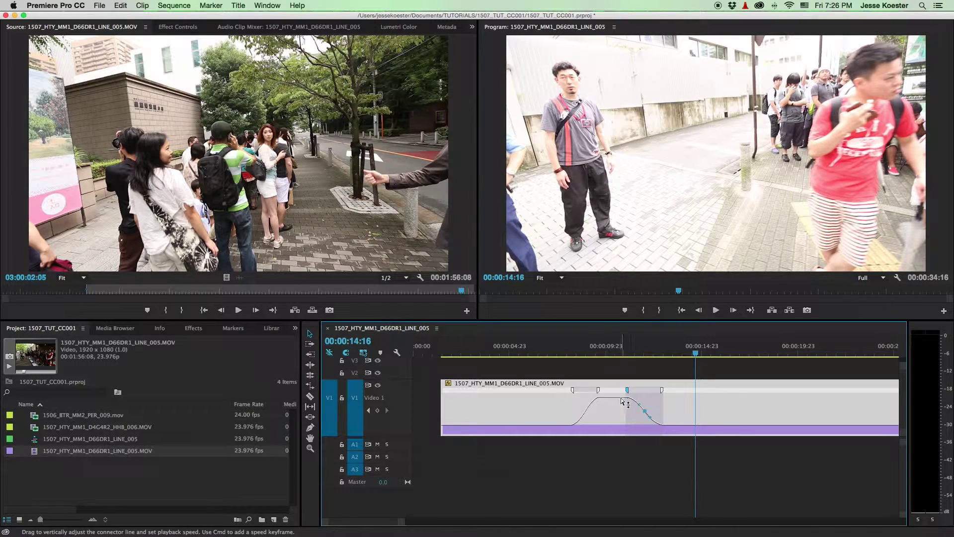
pyautogui.hscroll(5, 629, 393)
pyautogui.press('\\')
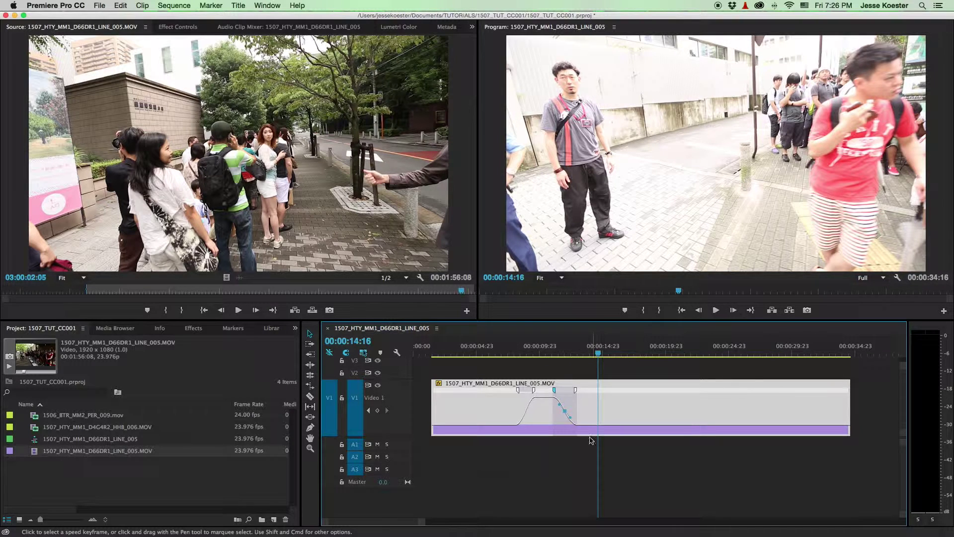
# Set the fast middle section to 508% and move a speed keyframe later, shortening the sequence to 00:00:11:07.
pyautogui.click(549, 406)
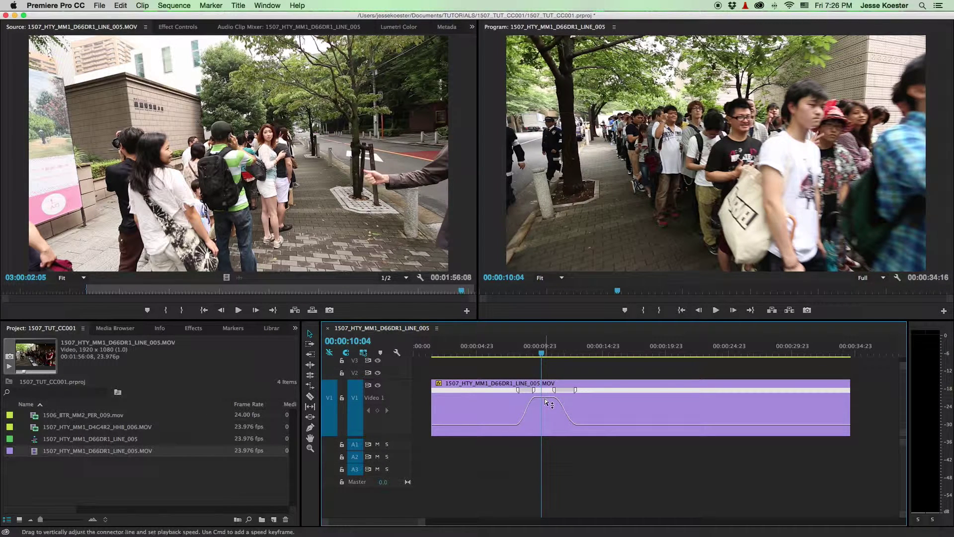
pyautogui.moveTo(548, 400)
pyautogui.mouseDown()
pyautogui.moveTo(549, 389)
pyautogui.moveTo(549, 407)
pyautogui.mouseUp()
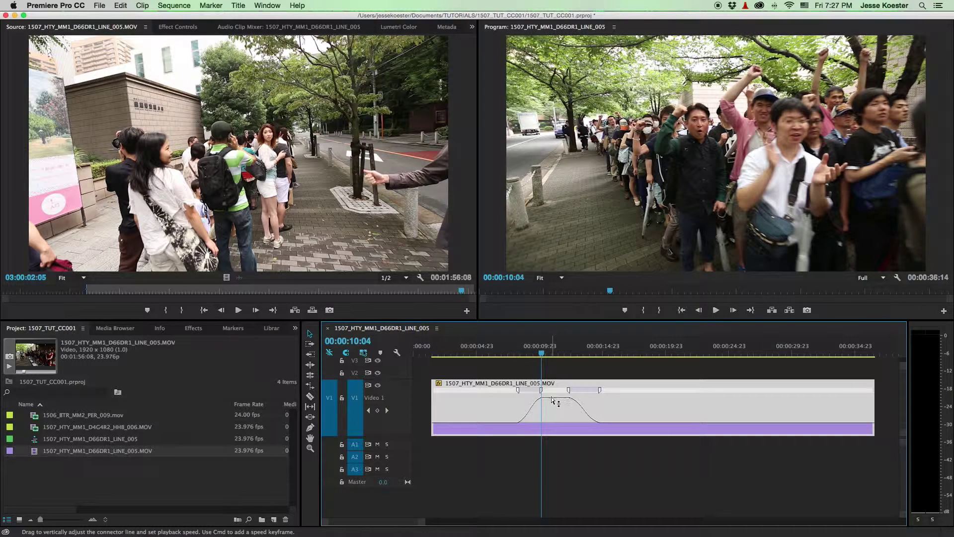
pyautogui.moveTo(552, 399); pyautogui.dragTo(552, 389)
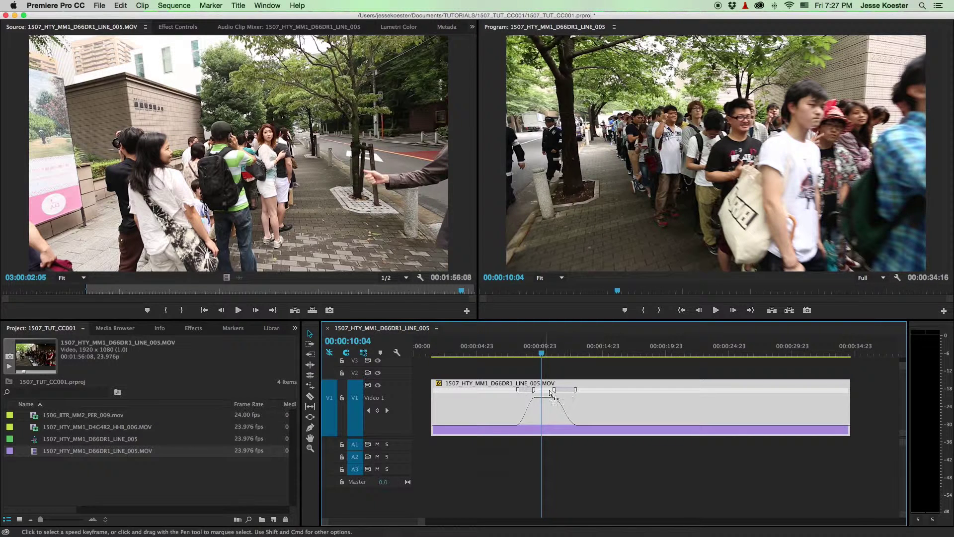
pyautogui.moveTo(552, 392); pyautogui.dragTo(596, 390)
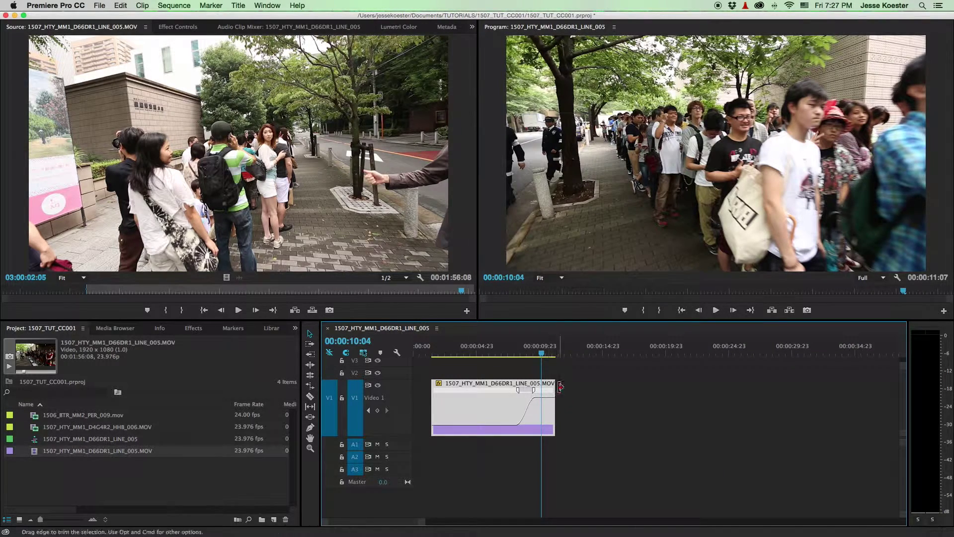
# Undo the shortening, move the ramp-down keyframe earlier, then delete the clip from the sequence.
pyautogui.press('super+z')
pyautogui.moveTo(574, 390); pyautogui.dragTo(550, 390)
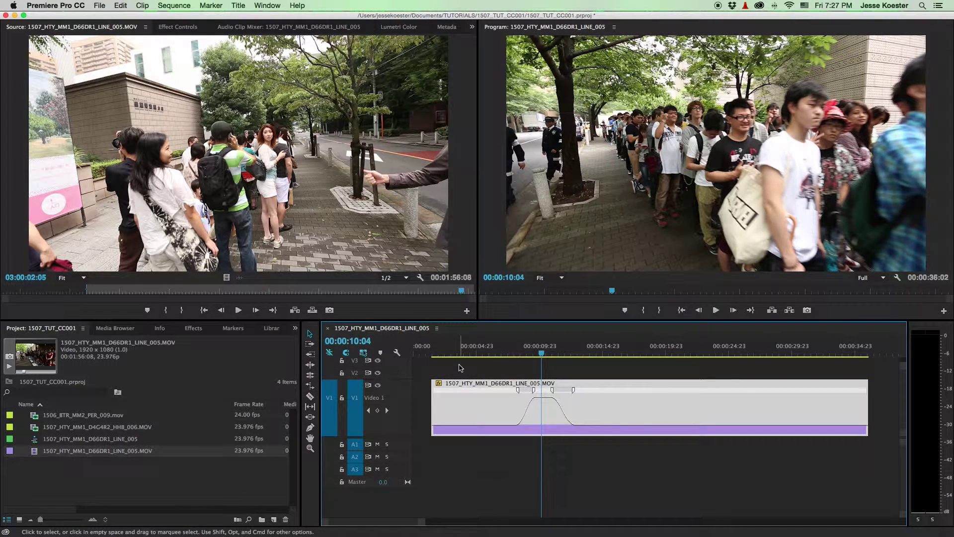
pyautogui.press('Delete')
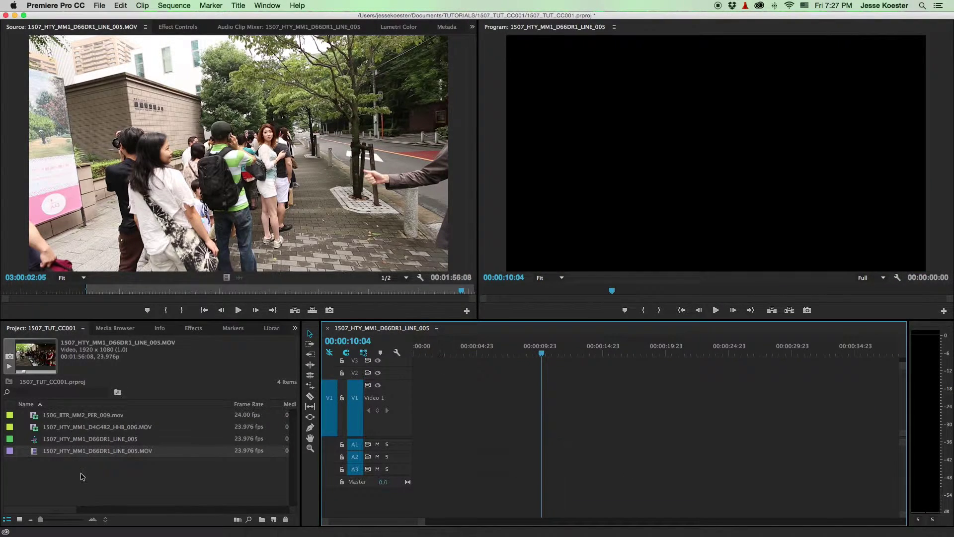
# Add the Hulk statue clip to V1 and delete its A1 audio.
pyautogui.moveTo(76, 428); pyautogui.dragTo(437, 423)
pyautogui.moveTo(552, 449); pyautogui.dragTo(556, 446)
pyautogui.press('Delete')
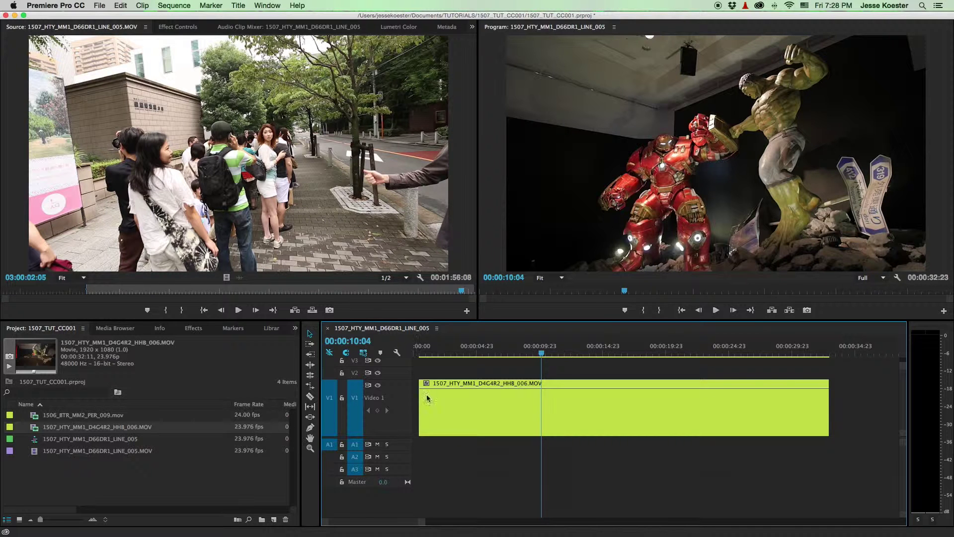
# Preview the clip and trim its start to 00:00:03:09.
pyautogui.moveTo(555, 352); pyautogui.dragTo(493, 353)
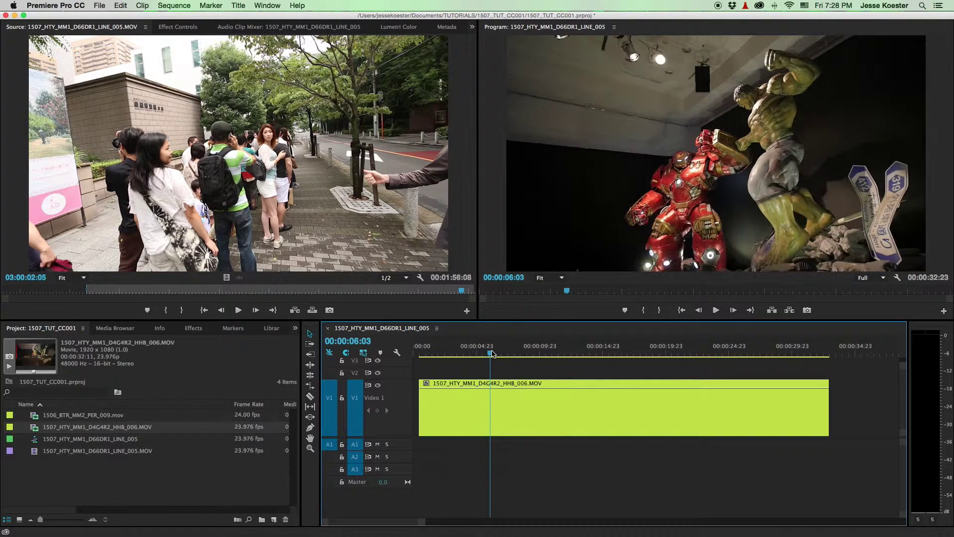
pyautogui.press('space')
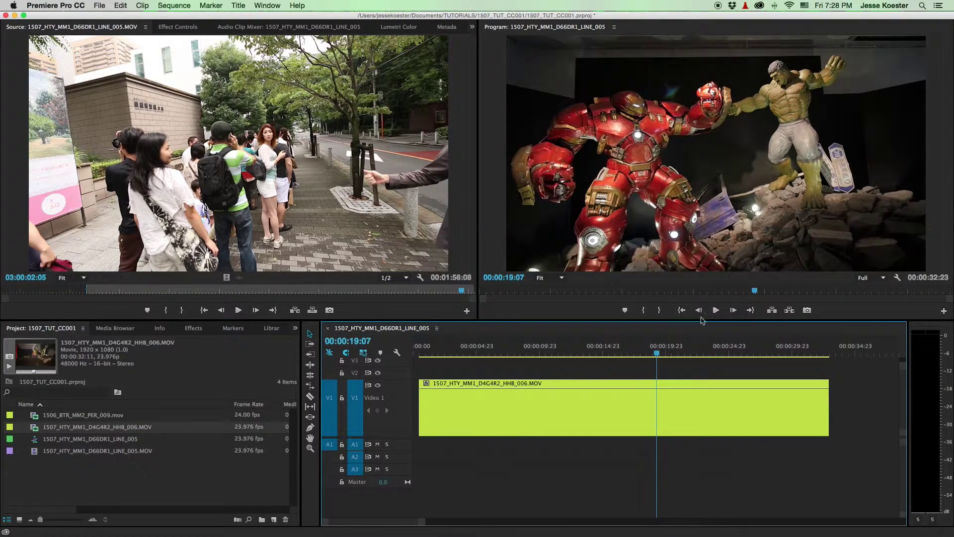
pyautogui.moveTo(564, 351); pyautogui.dragTo(457, 352)
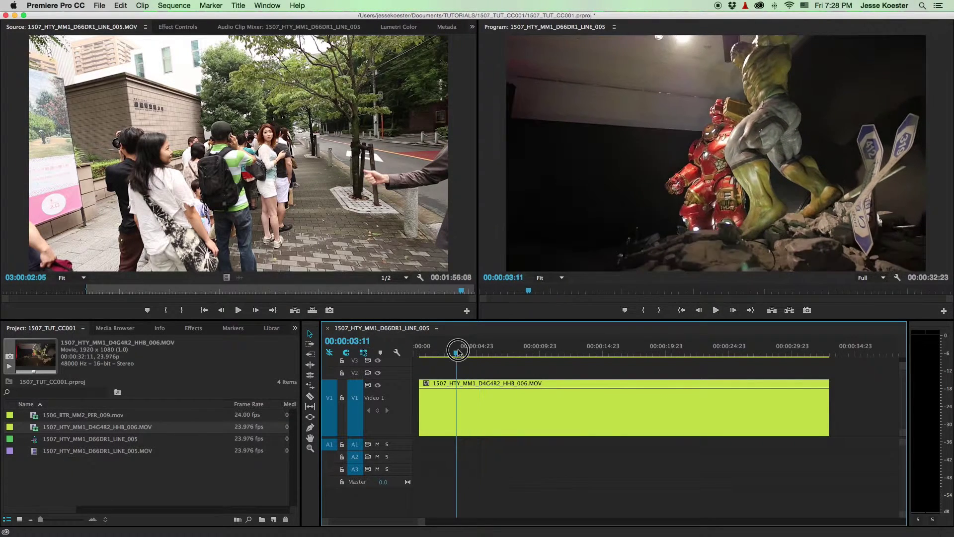
pyautogui.moveTo(421, 398); pyautogui.dragTo(456, 401)
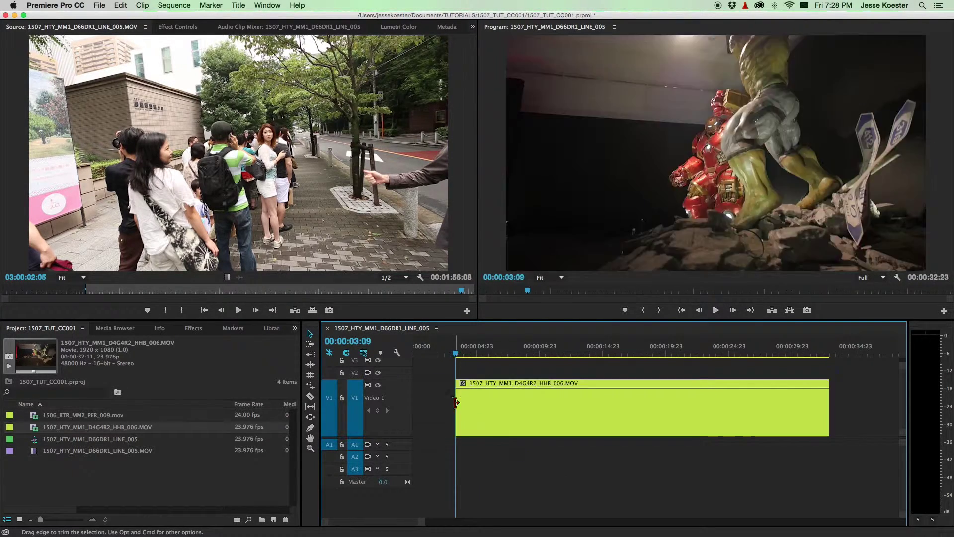
pyautogui.press('space')
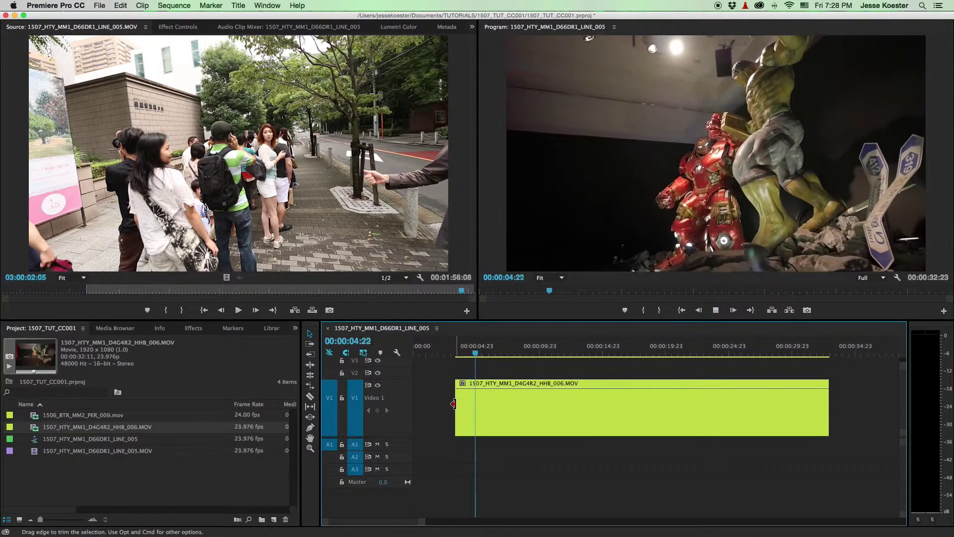
pyautogui.press('space')
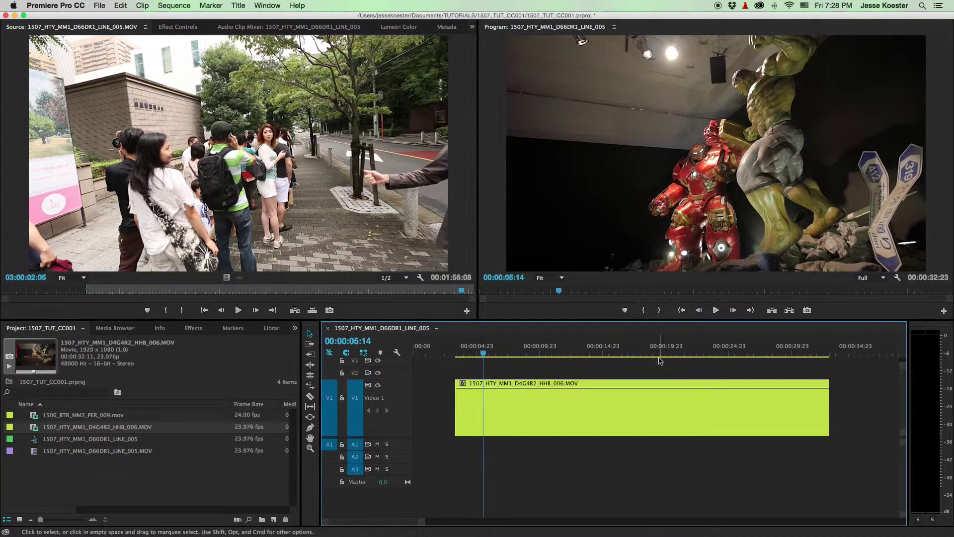
# Review the shot's final seconds and trim its end to 00:00:26:17.
pyautogui.moveTo(743, 349)
pyautogui.mouseDown()
pyautogui.moveTo(761, 349)
pyautogui.moveTo(726, 353)
pyautogui.mouseUp()
pyautogui.press('space')
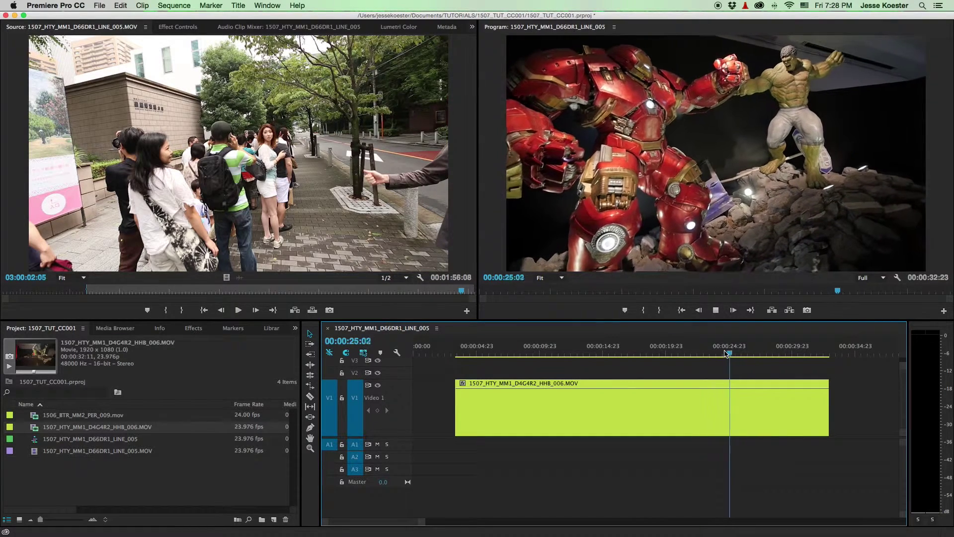
pyautogui.press('space')
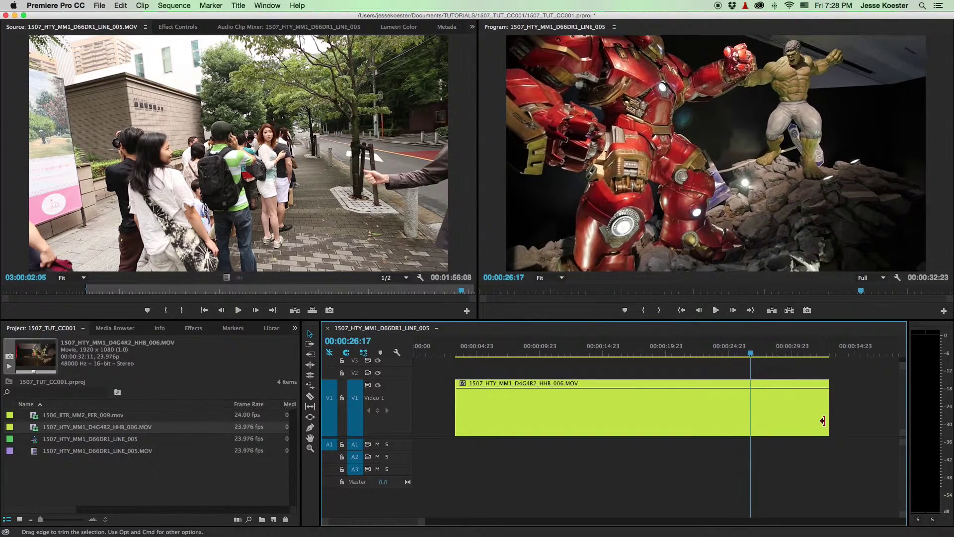
pyautogui.moveTo(823, 421); pyautogui.dragTo(751, 421)
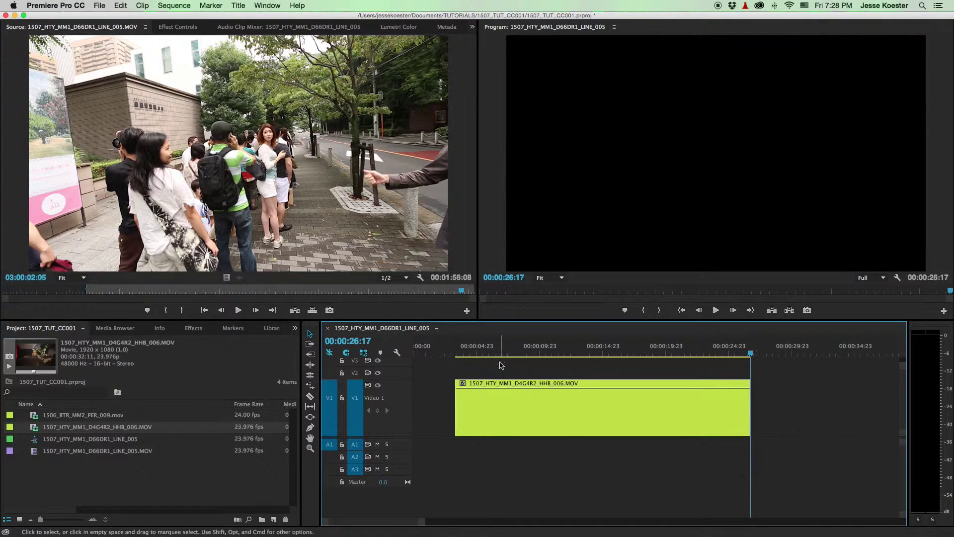
pyautogui.moveTo(461, 352); pyautogui.dragTo(490, 356)
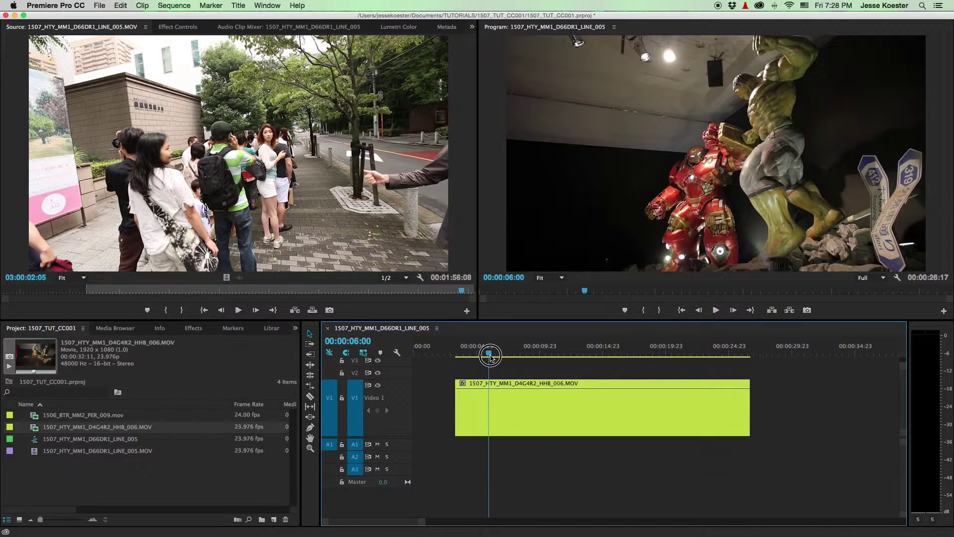
# Show the clip's time-remapping speed line and add a speed keyframe at six seconds.
pyautogui.press('p')
pyautogui.click(468, 384)
pyautogui.moveTo(560, 420)
pyautogui.click(585, 420)
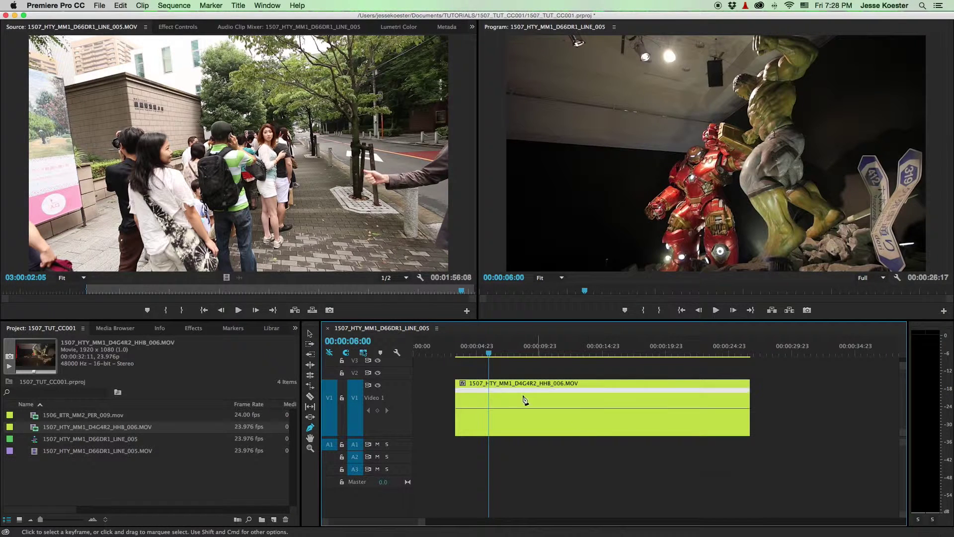
pyautogui.click(489, 412)
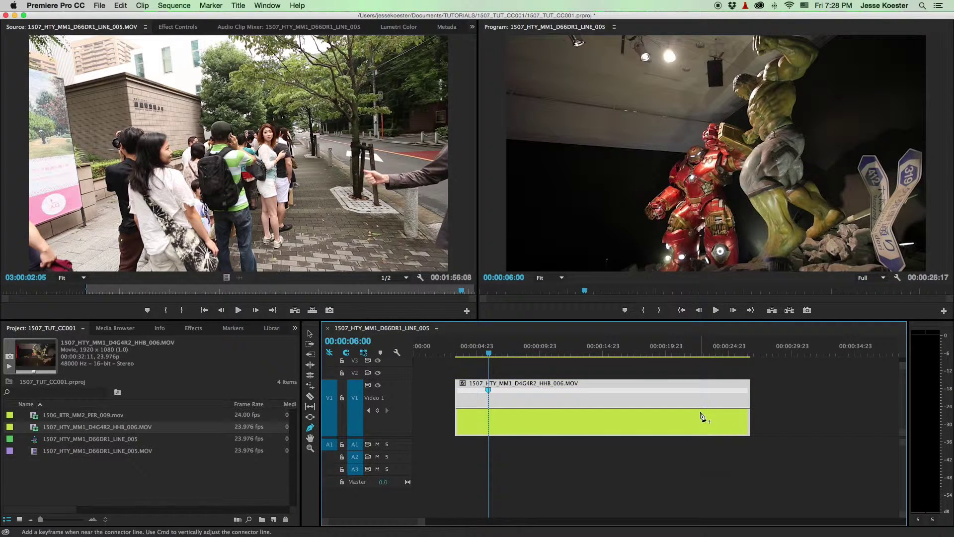
# Split the keyframes near 6 and 21 seconds into ramps and raise the middle section to 1000%.
pyautogui.moveTo(492, 354); pyautogui.dragTo(727, 356)
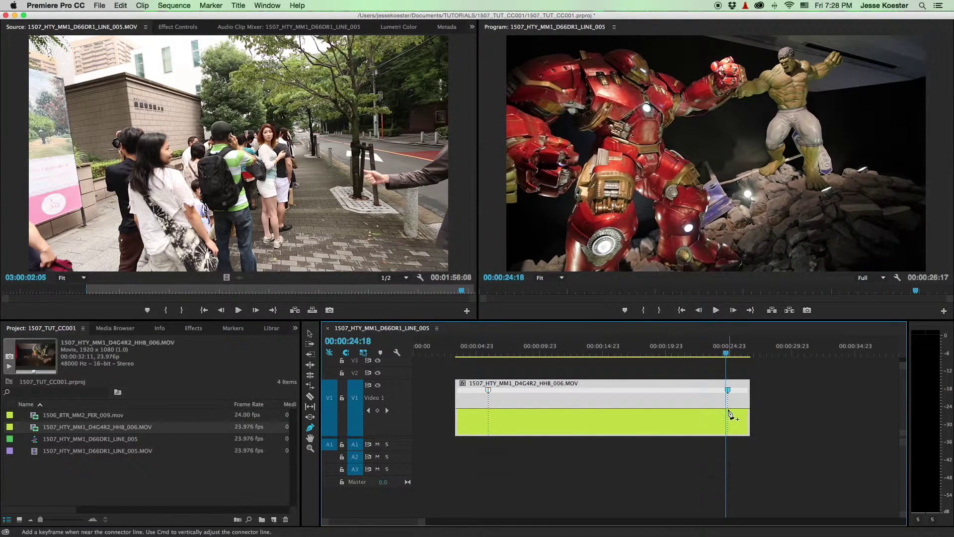
pyautogui.moveTo(728, 391)
pyautogui.mouseDown()
pyautogui.moveTo(744, 393)
pyautogui.moveTo(737, 390)
pyautogui.mouseUp()
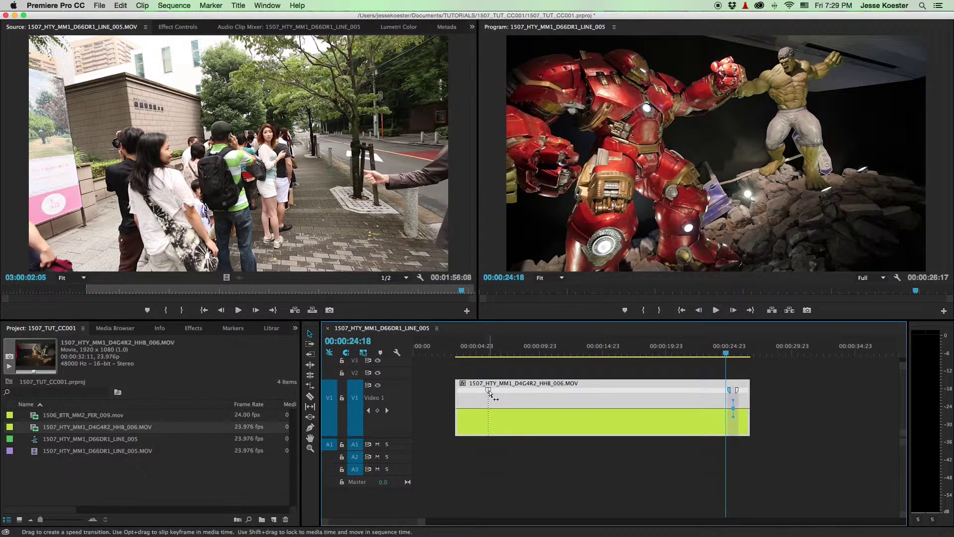
pyautogui.moveTo(489, 390); pyautogui.dragTo(499, 390)
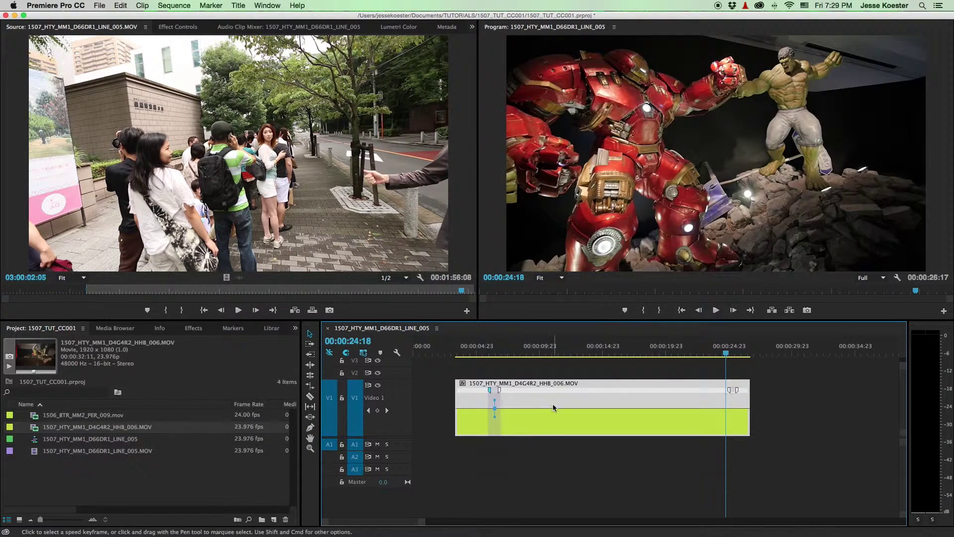
pyautogui.moveTo(559, 410); pyautogui.dragTo(559, 398)
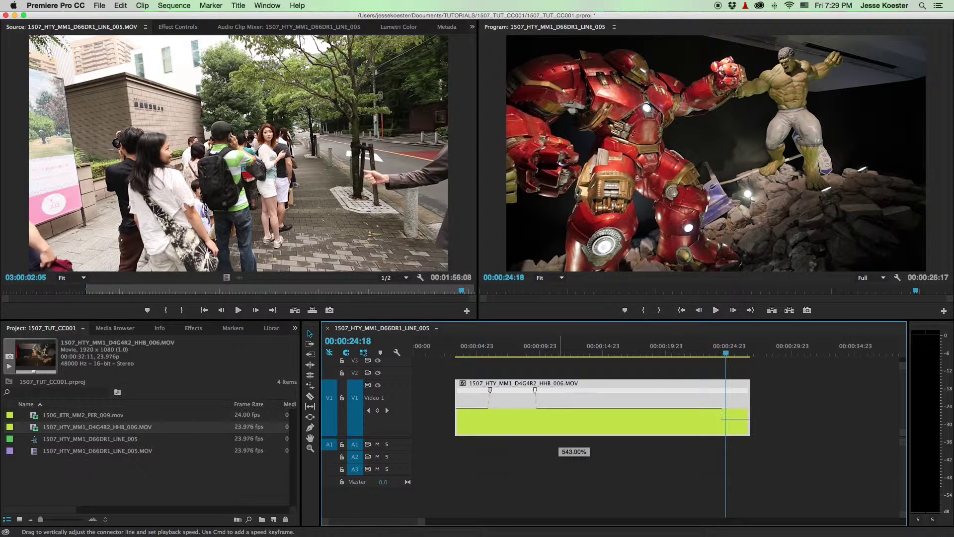
pyautogui.moveTo(557, 10); pyautogui.dragTo(556, 4)
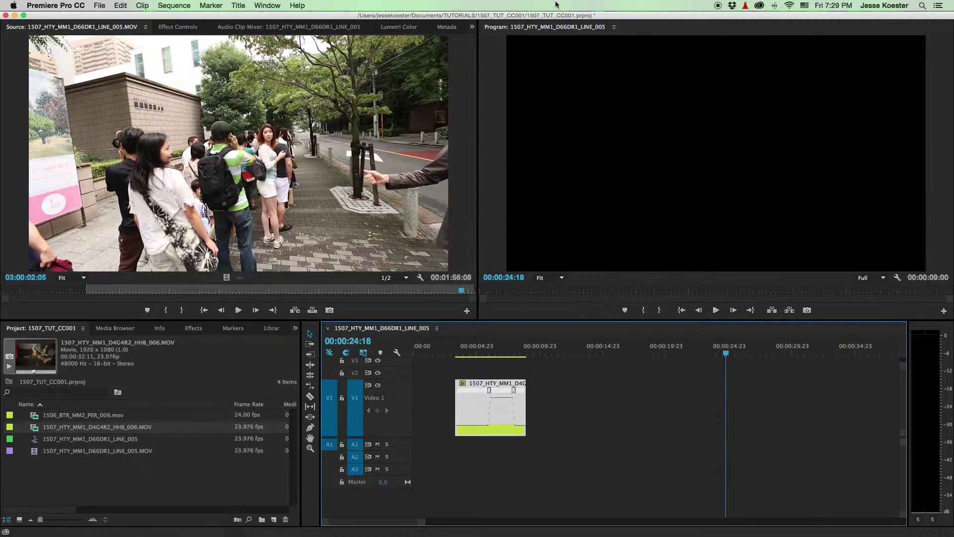
pyautogui.click(481, 354)
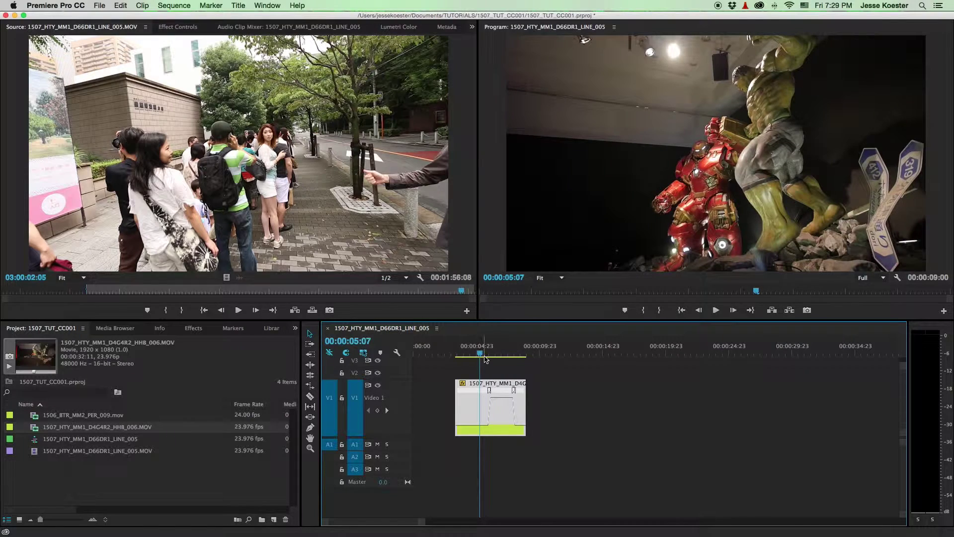
# Render the sequence preview and extend the clip's end so the sequence runs to 00:00:10:07.
pyautogui.click(542, 374)
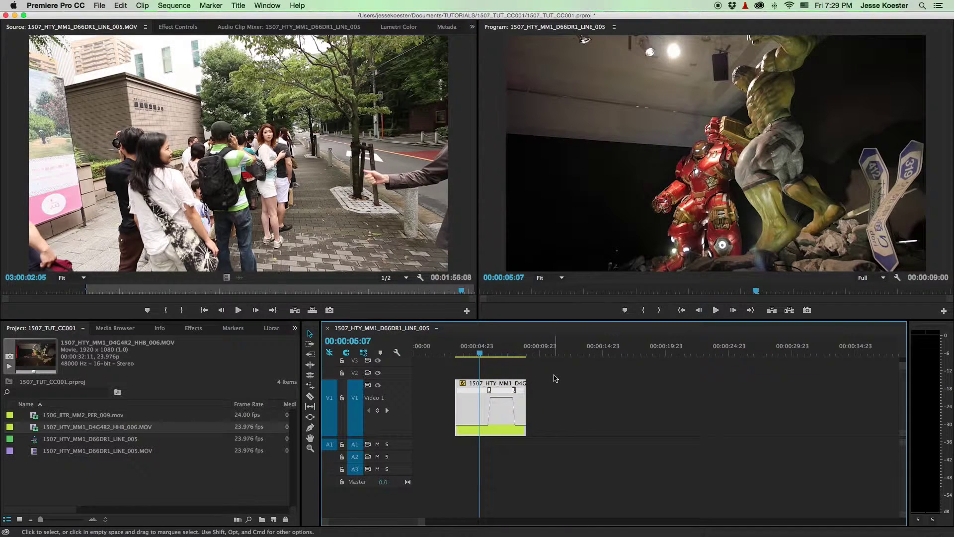
pyautogui.press('Return')
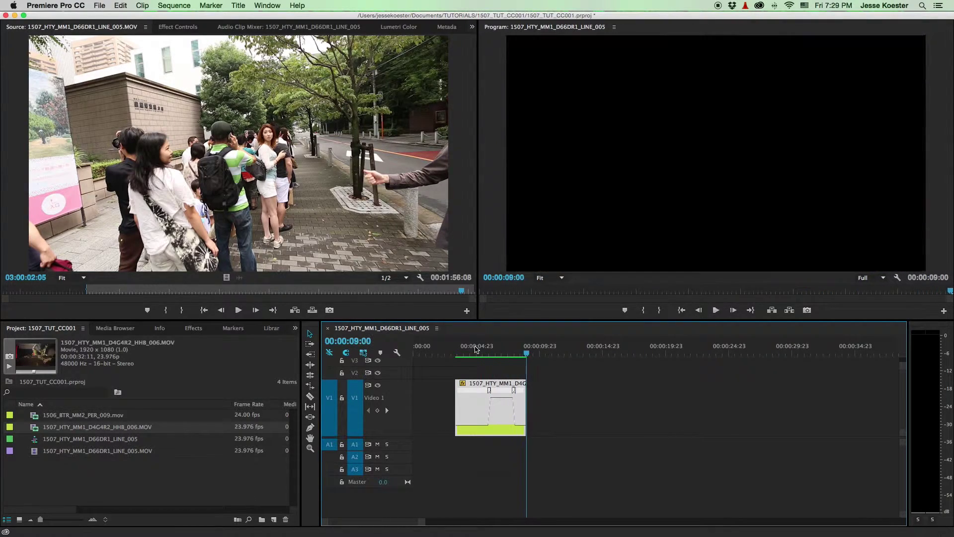
pyautogui.moveTo(526, 402); pyautogui.dragTo(542, 400)
# Replay the speed ramp from around 00:00:05 to review it.
pyautogui.click(518, 356)
pyautogui.press('space')
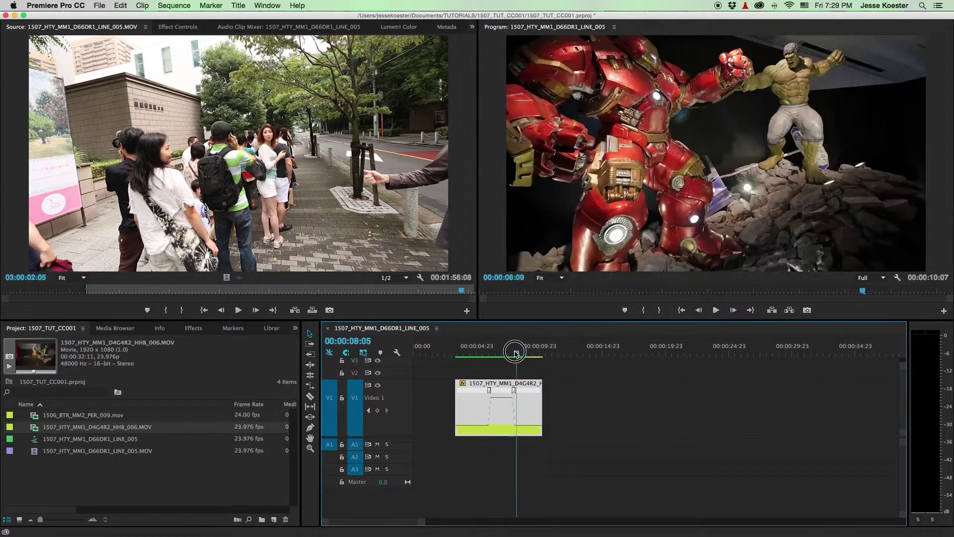
pyautogui.click(478, 352)
pyautogui.press('space')
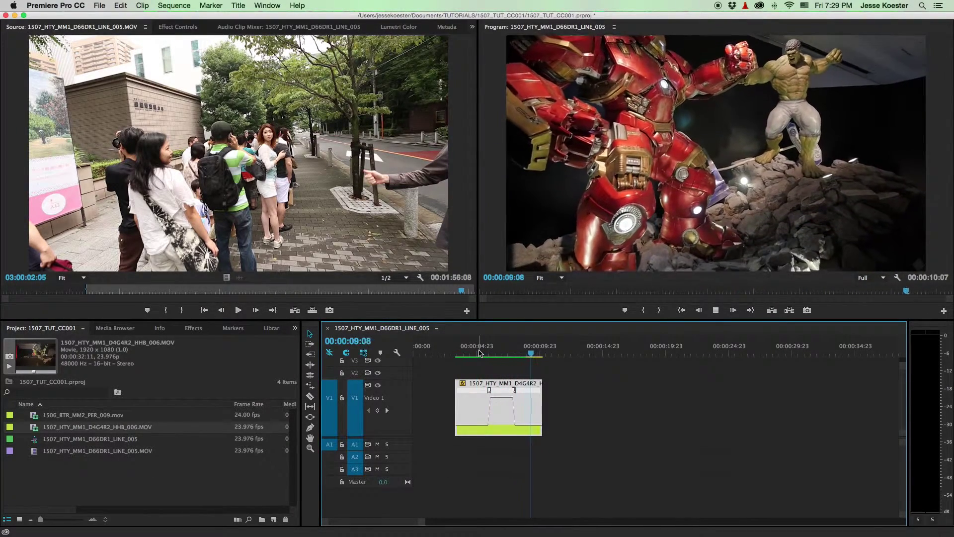
pyautogui.click(494, 354)
pyautogui.click(481, 353)
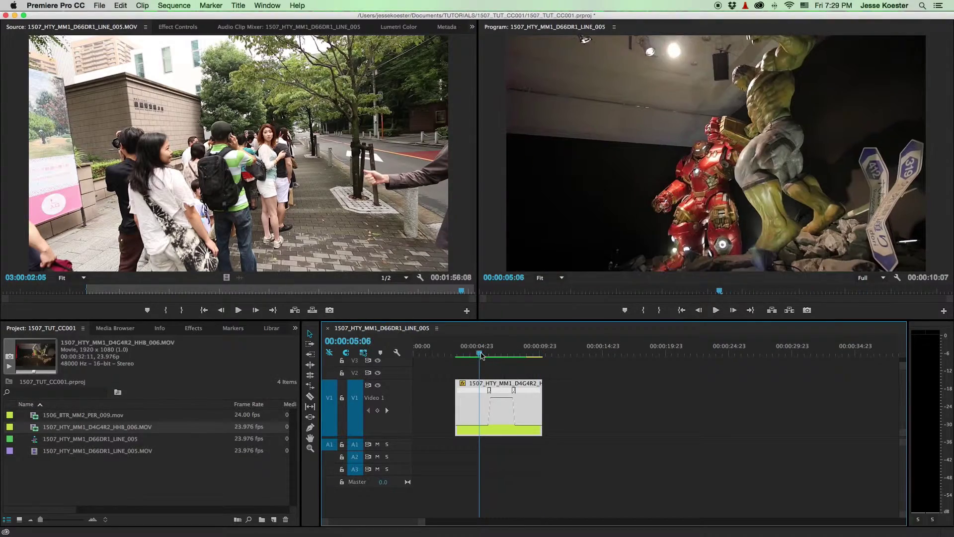
pyautogui.press('space')
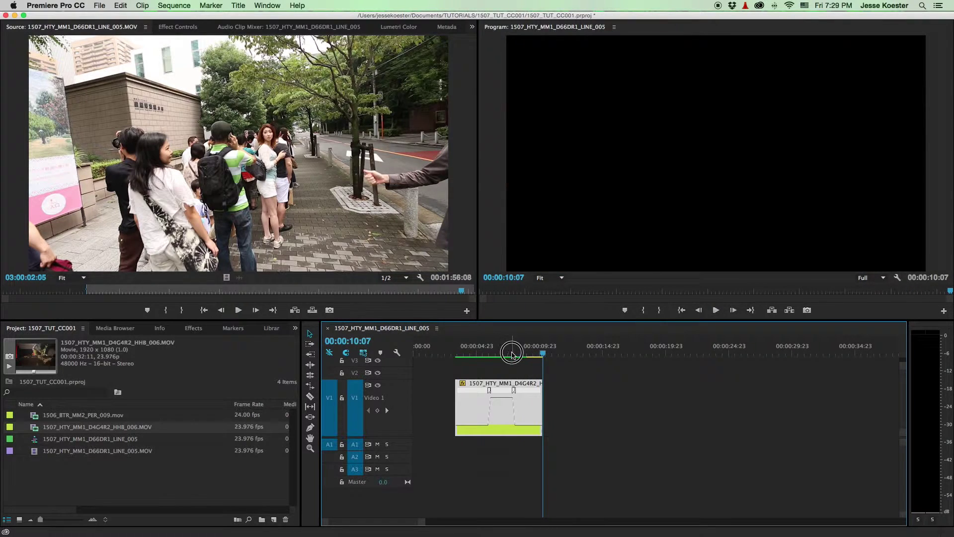
# Check the 1000% middle speed, then marquee-select the Hulk clip and delete it from V1.
pyautogui.click(496, 354)
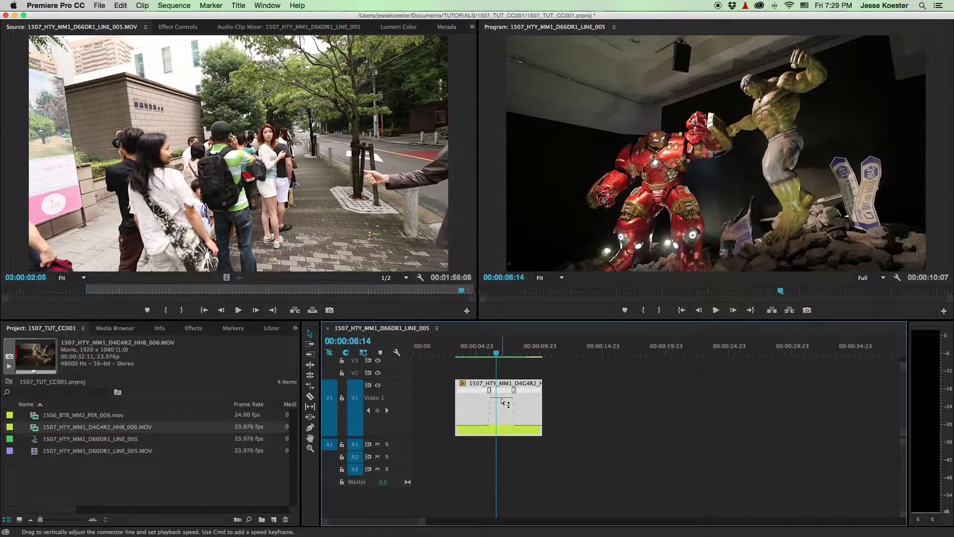
pyautogui.moveTo(503, 402); pyautogui.dragTo(503, 402)
pyautogui.moveTo(634, 460); pyautogui.dragTo(406, 326)
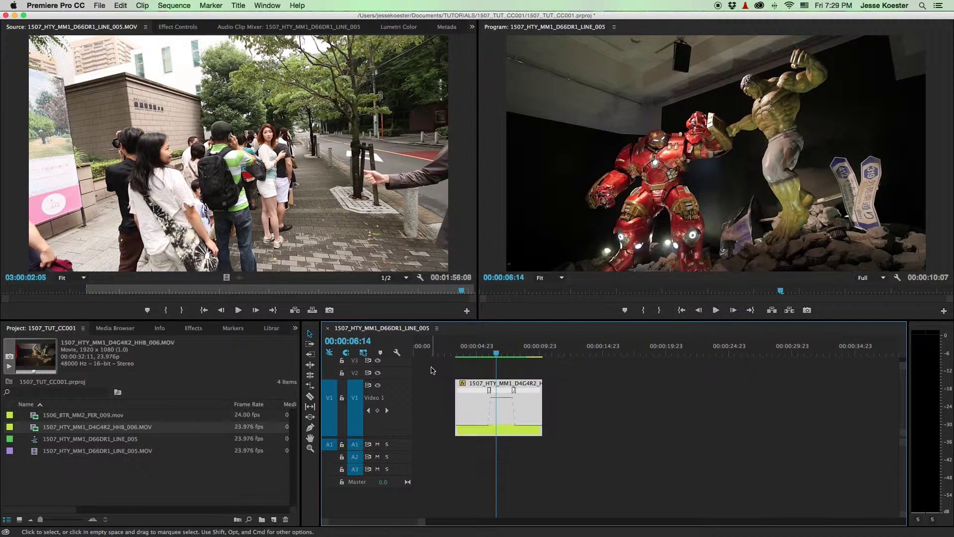
pyautogui.press('Delete')
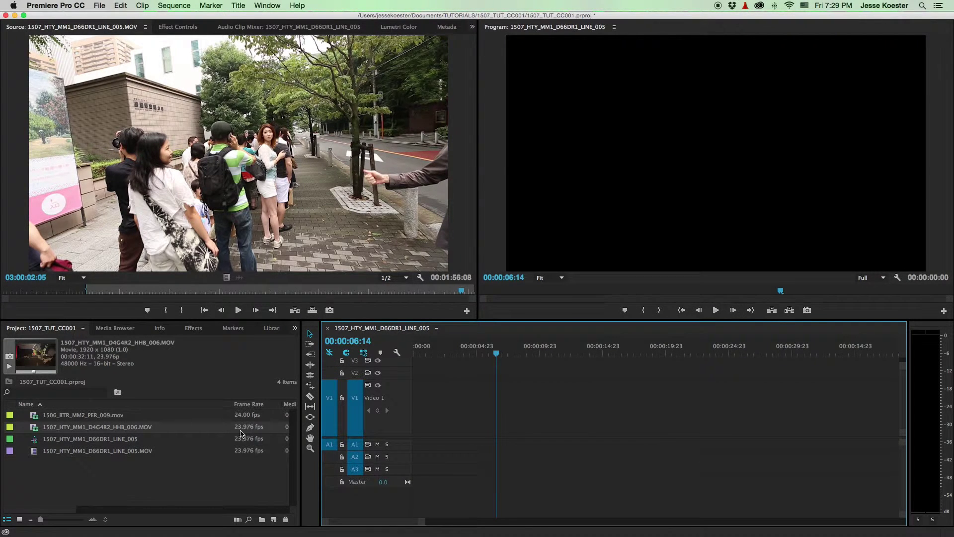
pyautogui.rightClick(138, 430)
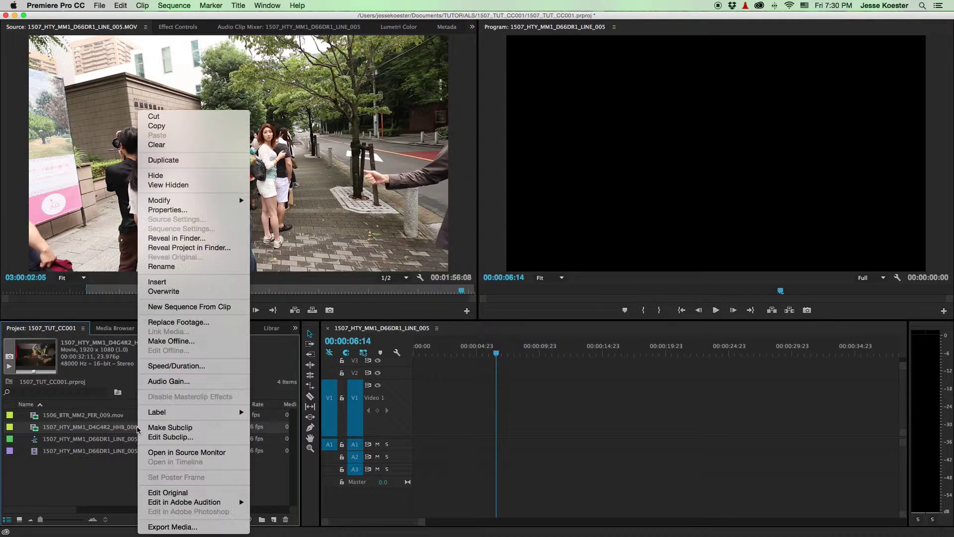
# Interpret 1507_HTY_MM1_D4G4R2_HHB_006.MOV footage to assume a 239.76 fps frame rate.
pyautogui.moveTo(237, 201)
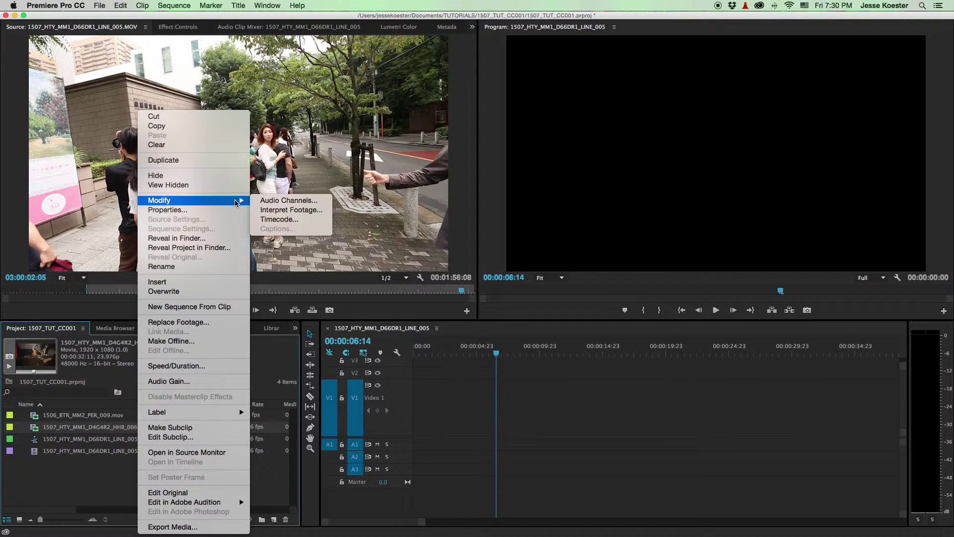
pyautogui.click(282, 210)
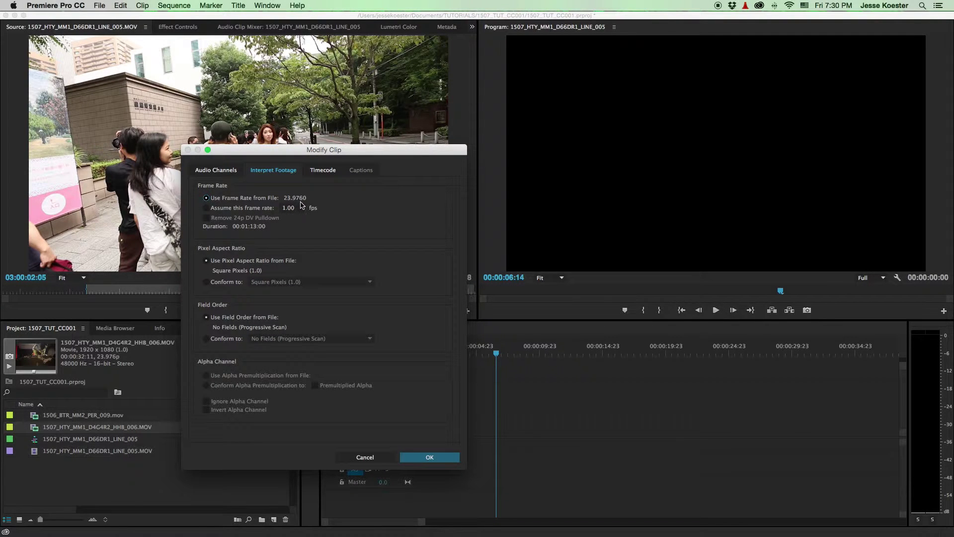
pyautogui.click(206, 208)
pyautogui.click(433, 458)
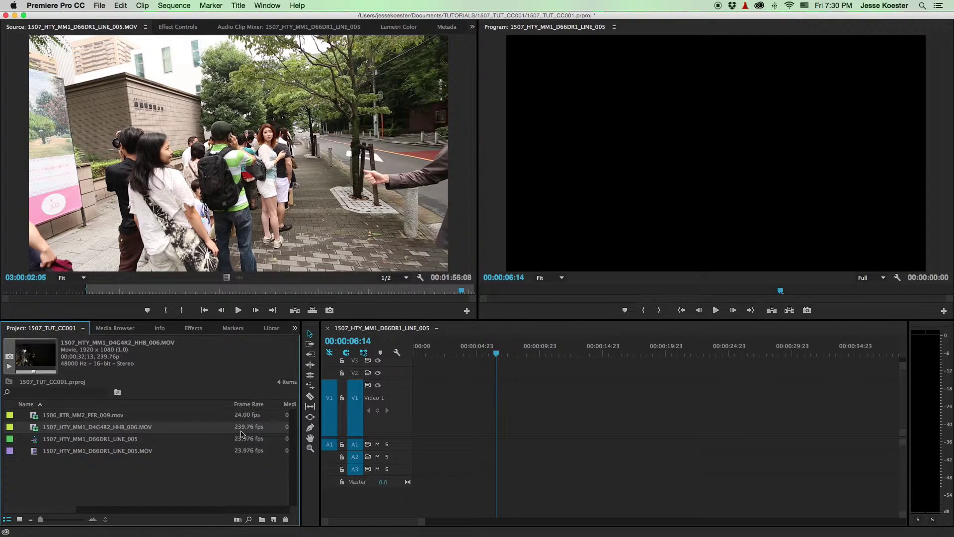
pyautogui.moveTo(72, 428); pyautogui.dragTo(450, 435)
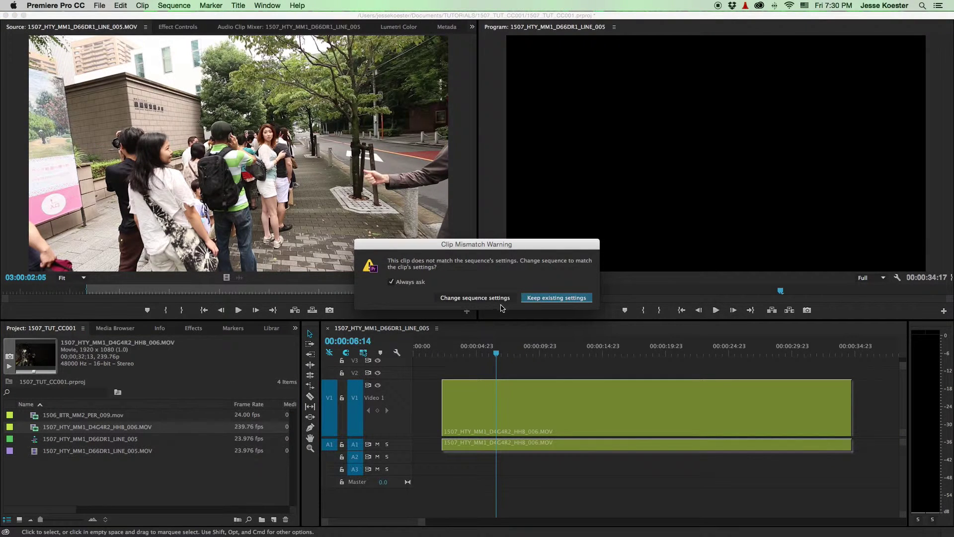
pyautogui.click(539, 298)
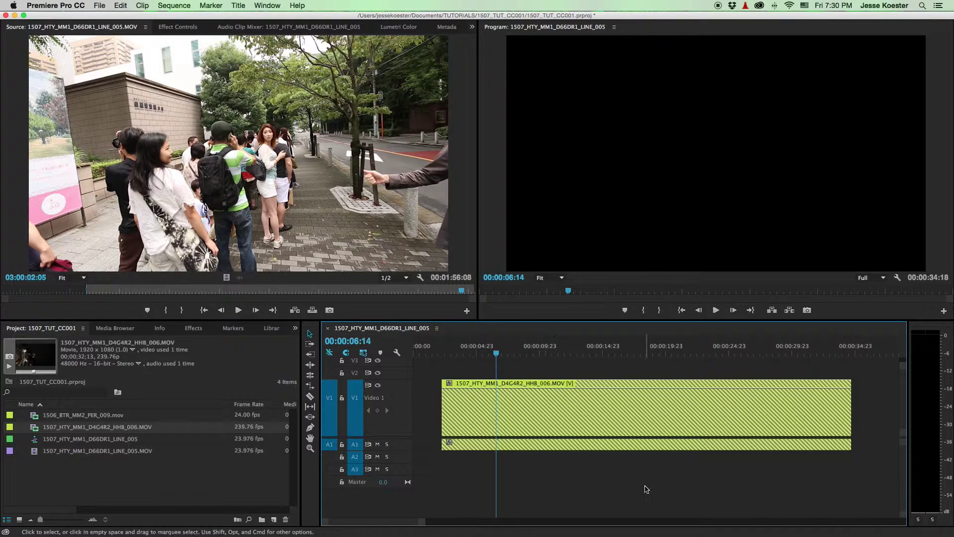
pyautogui.click(530, 407)
pyautogui.press('Delete')
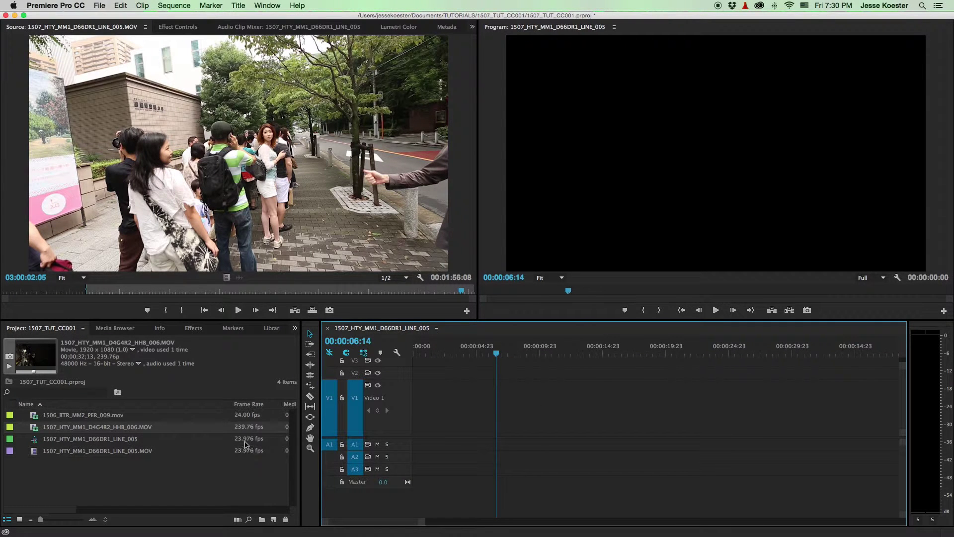
pyautogui.click(125, 427)
# Clear HHB_006's source in/out marks and add the whole clip to the sequence, keeping its settings.
pyautogui.doubleClick(31, 425)
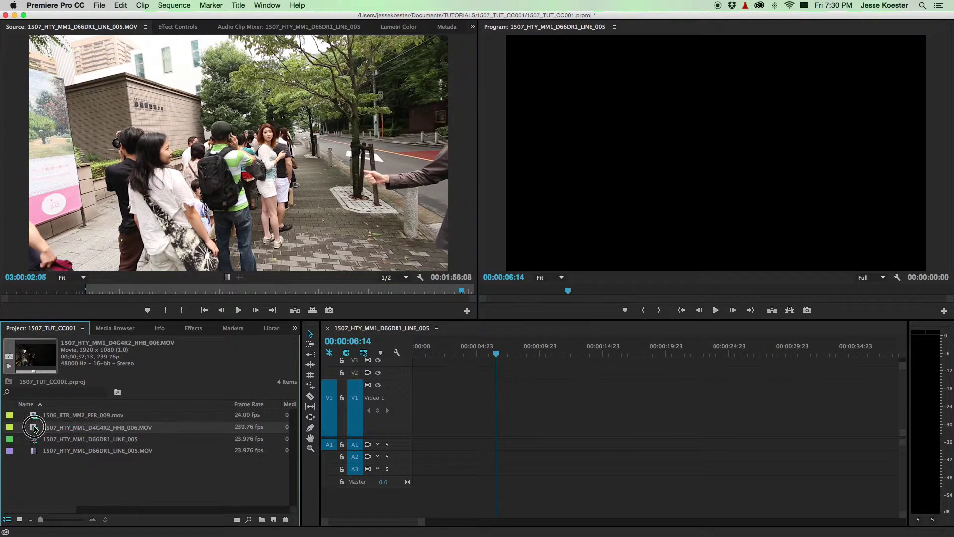
pyautogui.rightClick(193, 160)
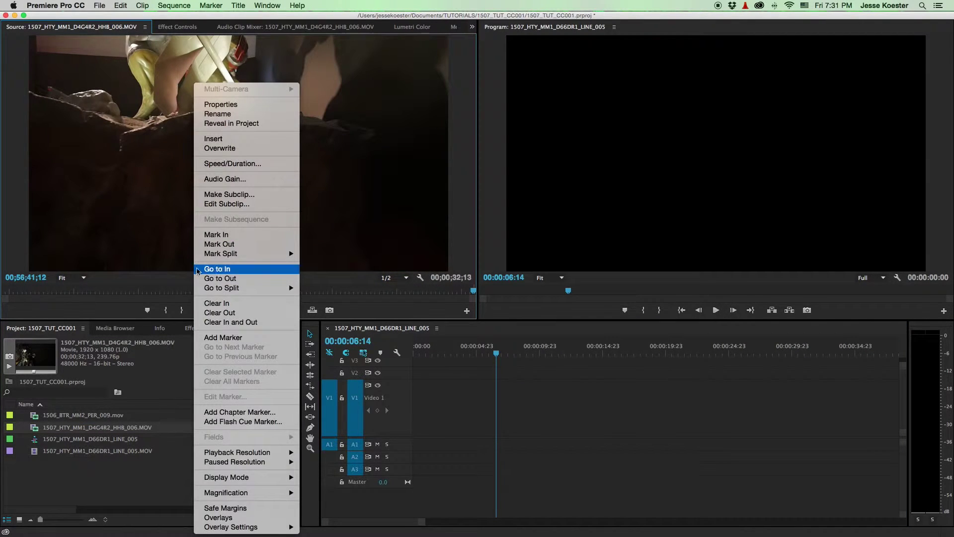
pyautogui.click(221, 269)
pyautogui.rightClick(202, 287)
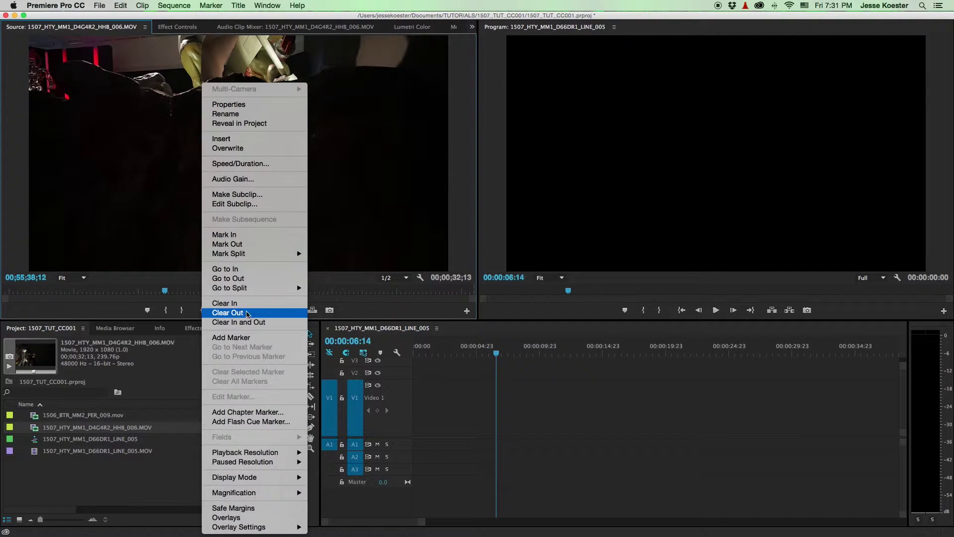
pyautogui.click(238, 322)
pyautogui.moveTo(177, 207); pyautogui.dragTo(480, 409)
pyautogui.click(545, 297)
# Trim the clip's start to about 00:00:08:09 and its end to 00:00:11:04.
pyautogui.moveTo(631, 479); pyautogui.dragTo(461, 447)
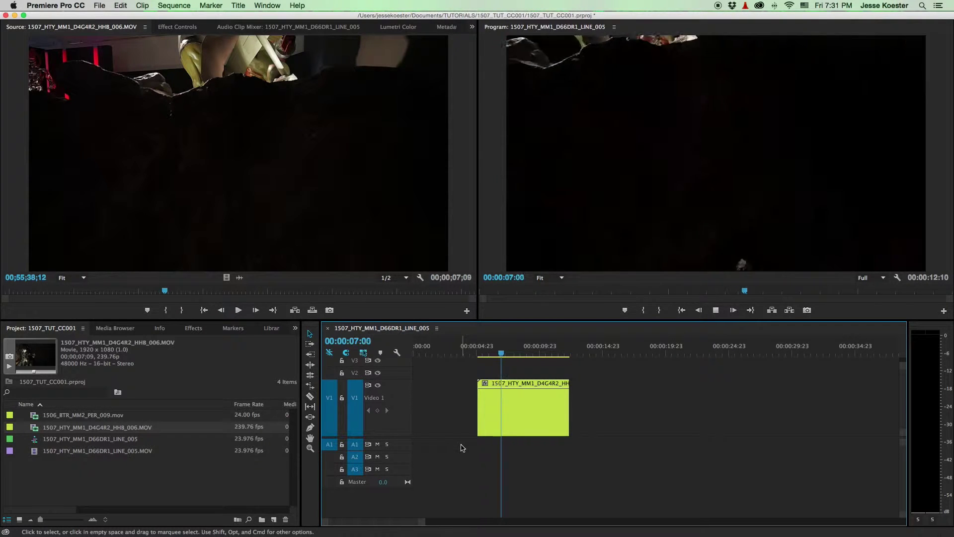
pyautogui.press('space')
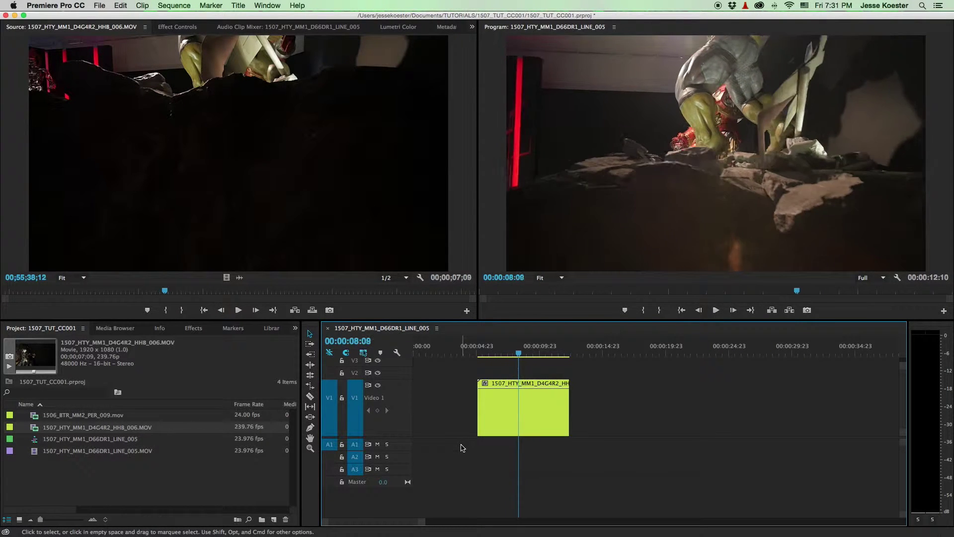
pyautogui.scroll(2, 473, 429)
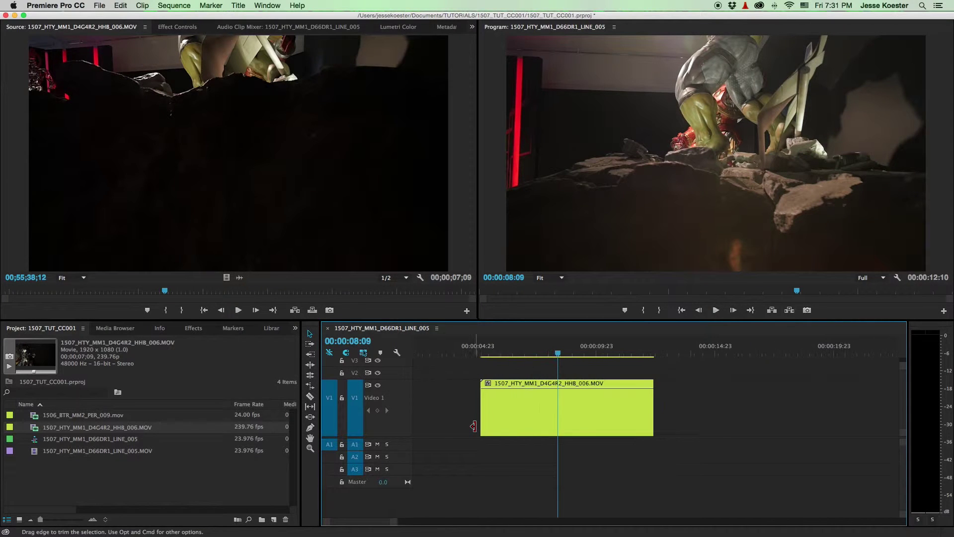
pyautogui.moveTo(560, 419); pyautogui.dragTo(553, 422)
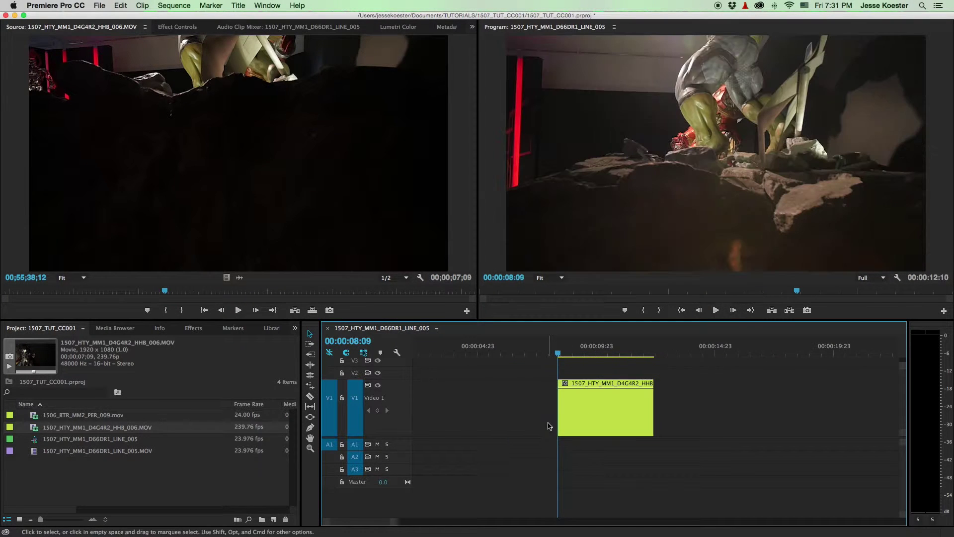
pyautogui.press('space')
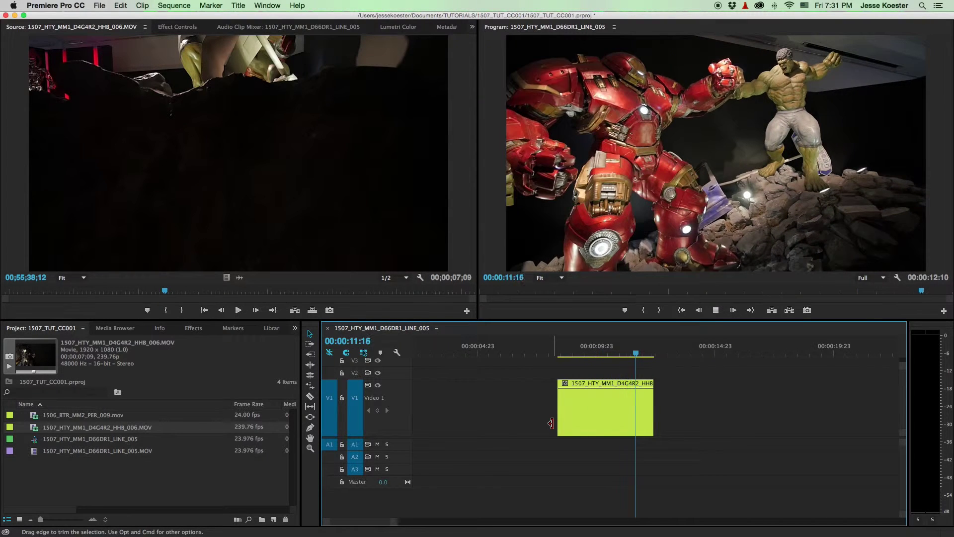
pyautogui.press('space')
pyautogui.moveTo(637, 354)
pyautogui.mouseDown()
pyautogui.moveTo(615, 352)
pyautogui.moveTo(625, 354)
pyautogui.mouseUp()
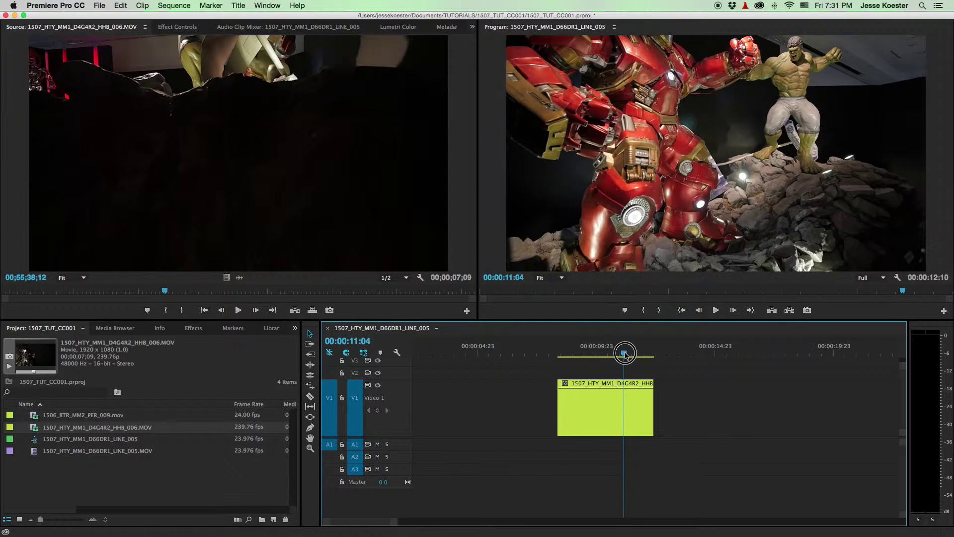
pyautogui.moveTo(655, 424); pyautogui.dragTo(624, 420)
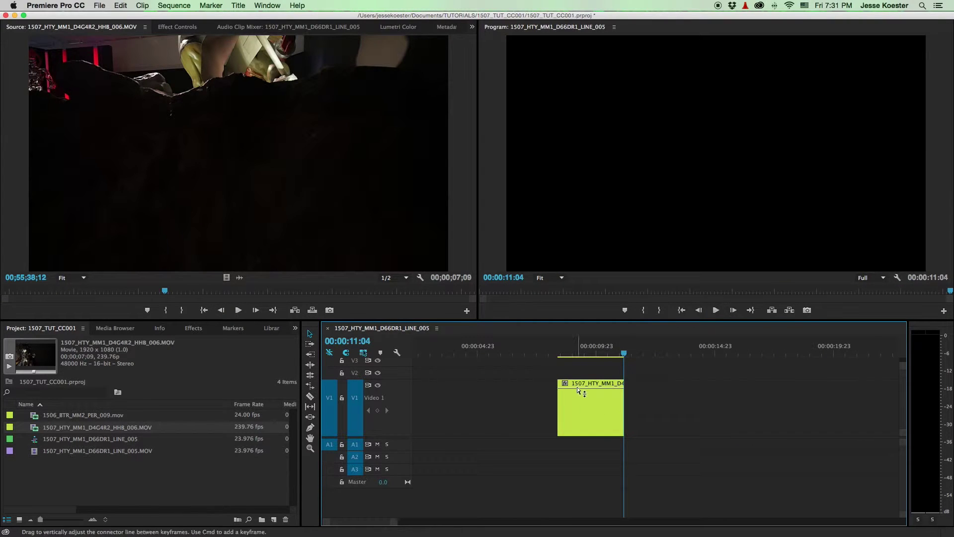
# Slow the statue clip to 10% speed with its Time Remapping speed band.
pyautogui.click(567, 383)
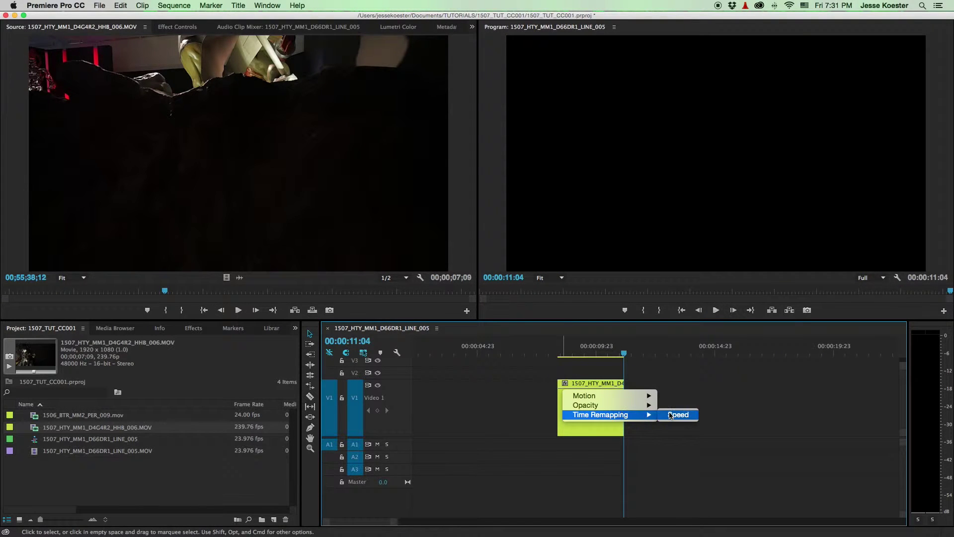
pyautogui.click(670, 415)
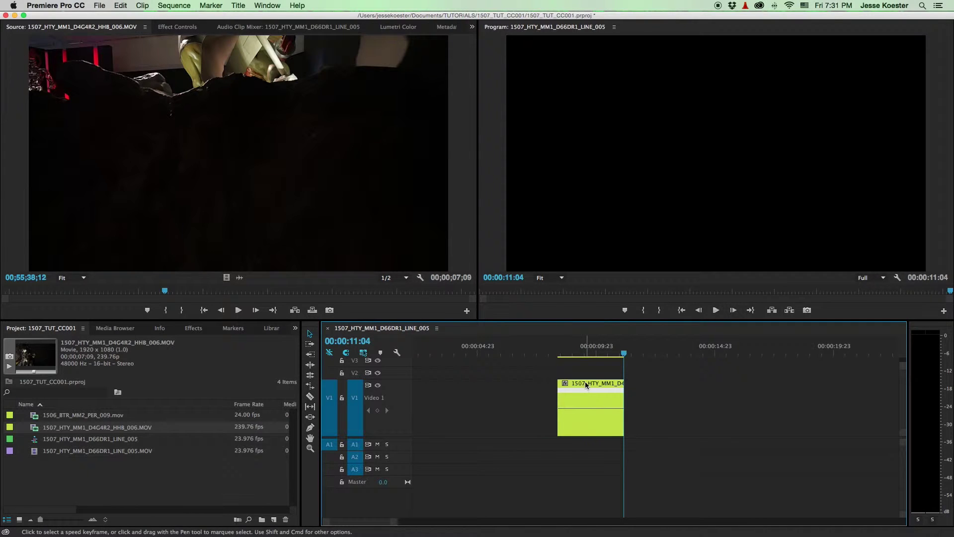
pyautogui.moveTo(590, 410); pyautogui.dragTo(585, 461)
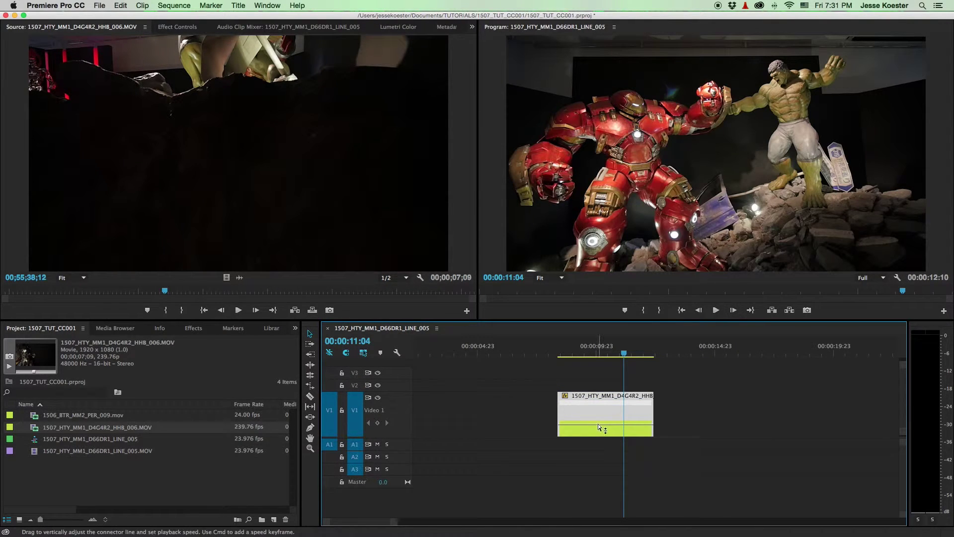
pyautogui.scroll(1, 452, 409)
pyautogui.moveTo(615, 411); pyautogui.dragTo(615, 420)
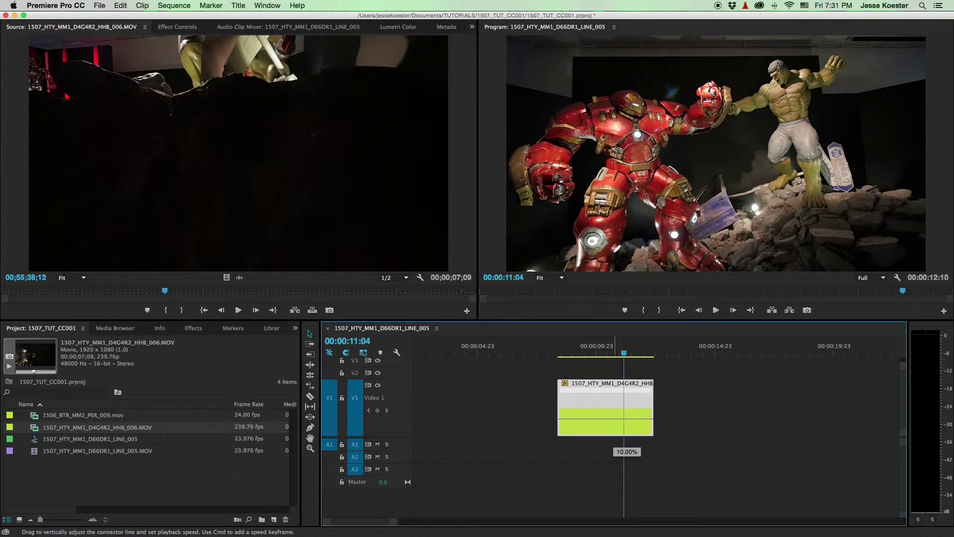
pyautogui.moveTo(615, 420); pyautogui.dragTo(613, 440)
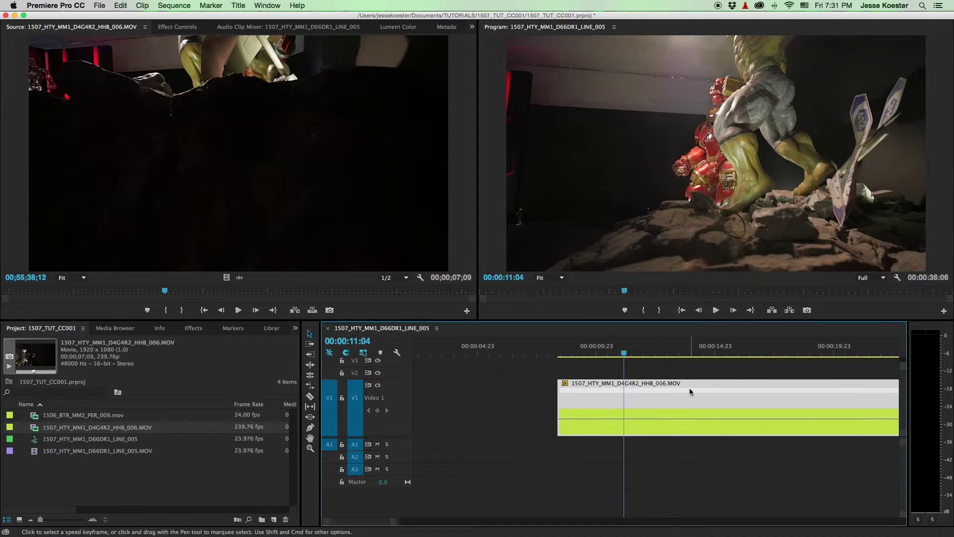
# Move the slowed clip to the start of the sequence, zoom out and play it.
pyautogui.moveTo(698, 387); pyautogui.dragTo(495, 389)
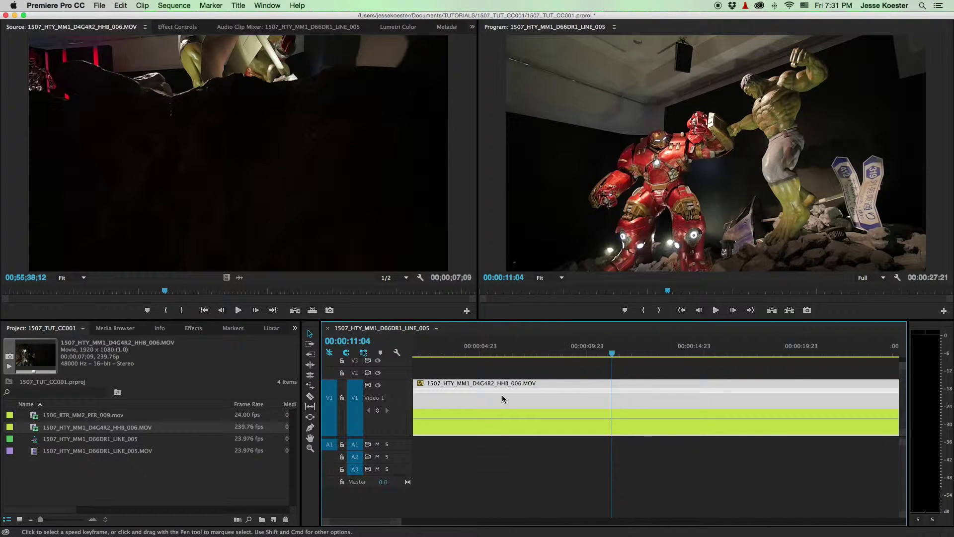
pyautogui.press('-')
pyautogui.press('-')
pyautogui.press('-')
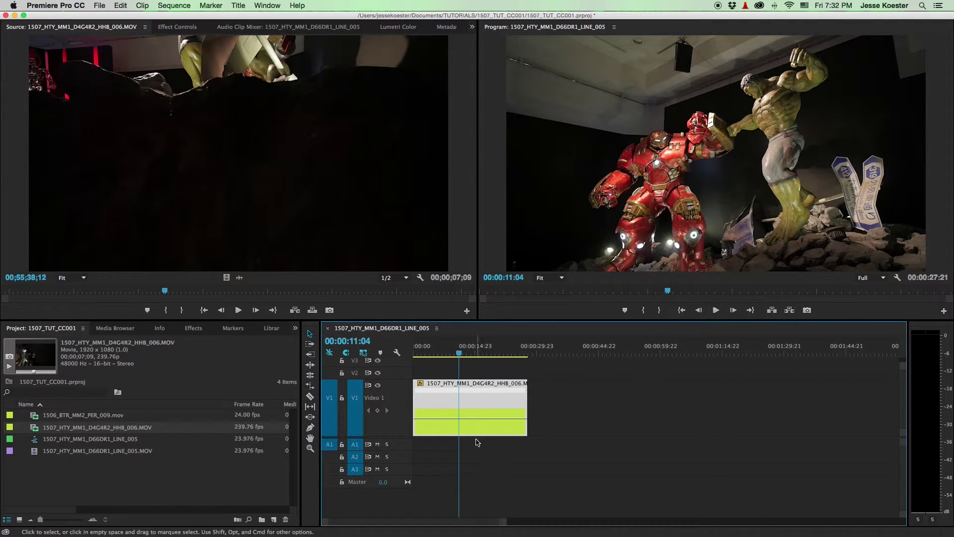
pyautogui.press('space')
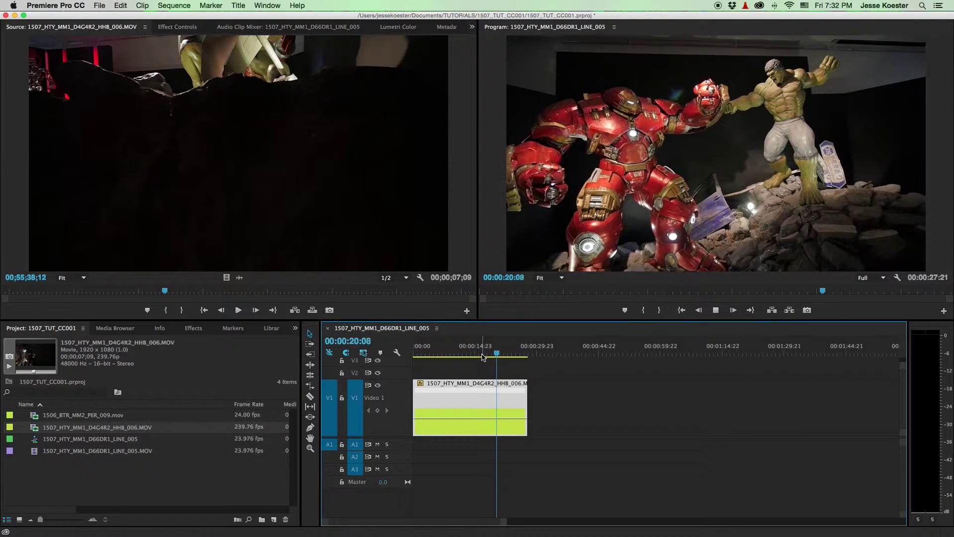
# Add a speed keyframe near the clip's start with the Pen tool.
pyautogui.moveTo(482, 357); pyautogui.dragTo(414, 354)
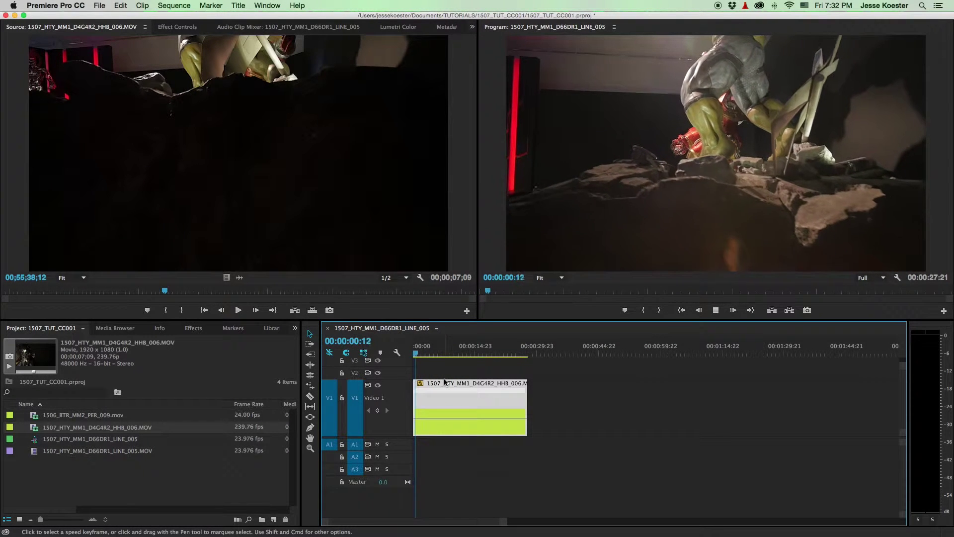
pyautogui.press('space')
pyautogui.press('p')
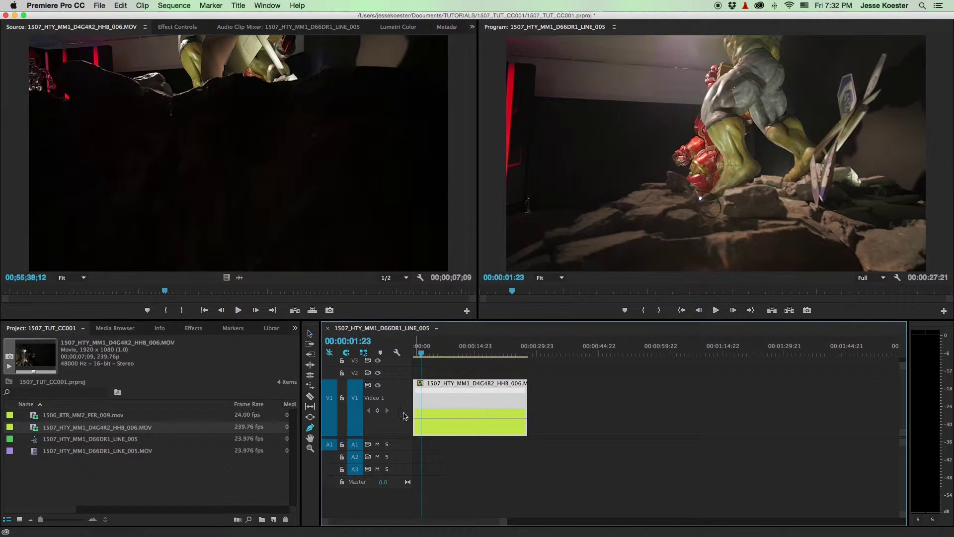
pyautogui.moveTo(424, 390); pyautogui.dragTo(440, 392)
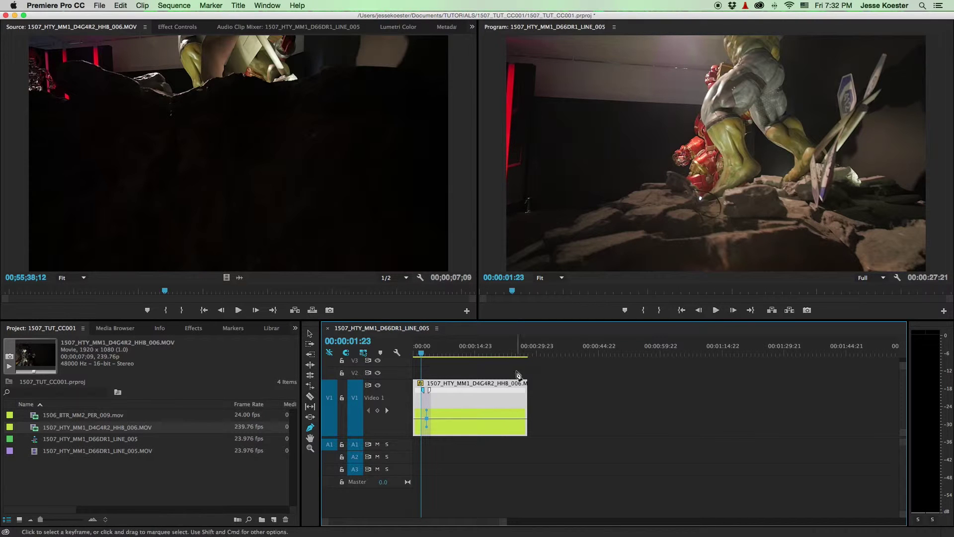
# Add a second keyframe near the clip's end and raise the speed between them to 720%.
pyautogui.moveTo(495, 353); pyautogui.dragTo(518, 354)
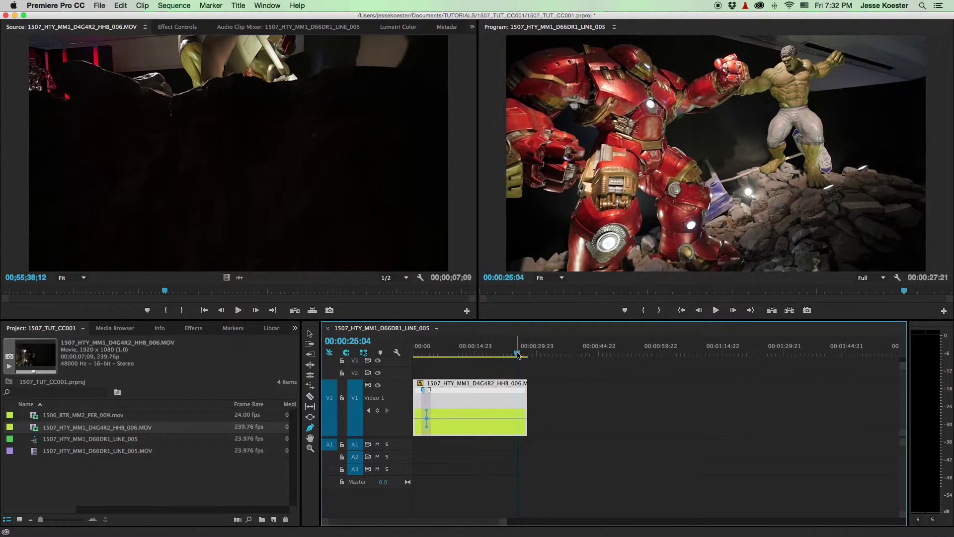
pyautogui.click(518, 423)
pyautogui.moveTo(516, 390); pyautogui.dragTo(469, 3)
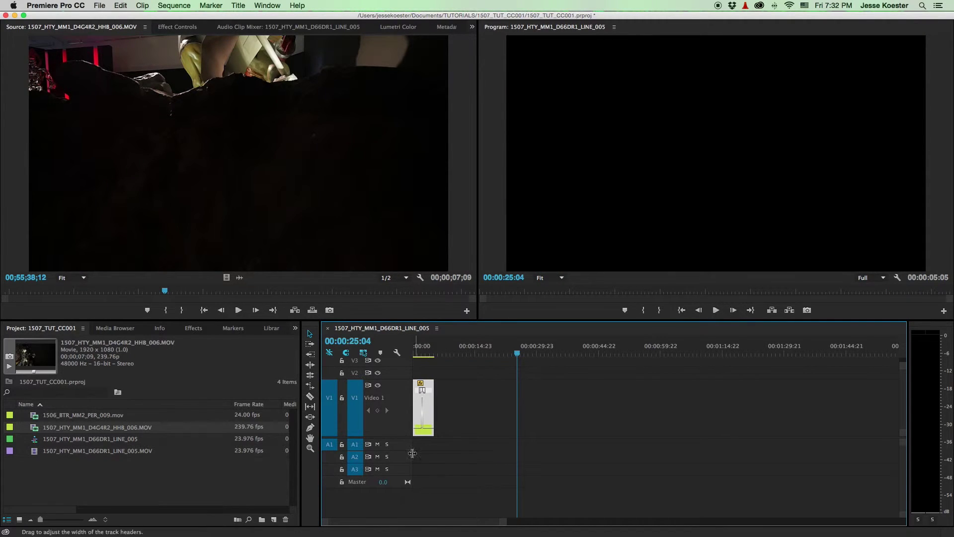
# Zoom the timeline and preview the sequence from 00:00:01:02.
pyautogui.scroll(10, 423, 425)
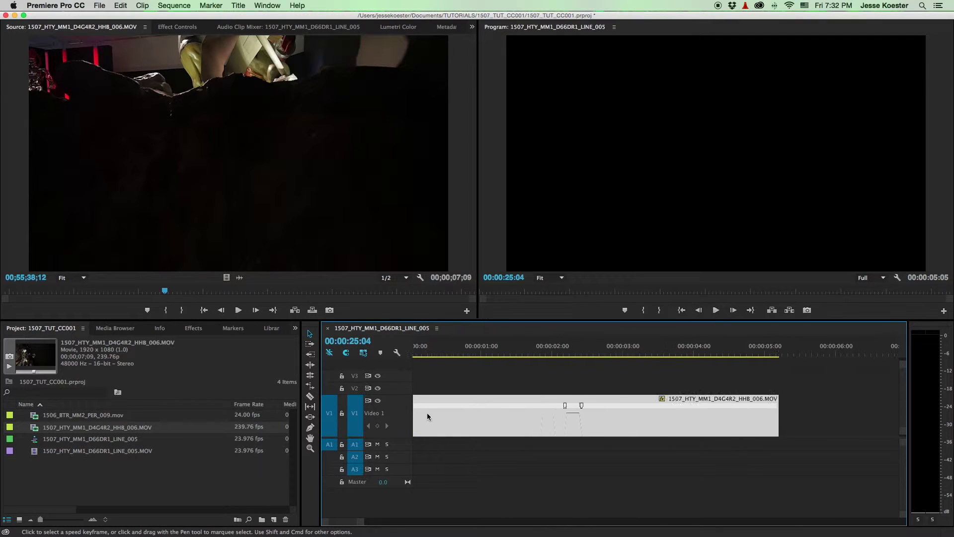
pyautogui.scroll(1, 427, 410)
pyautogui.scroll(-2, 502, 390)
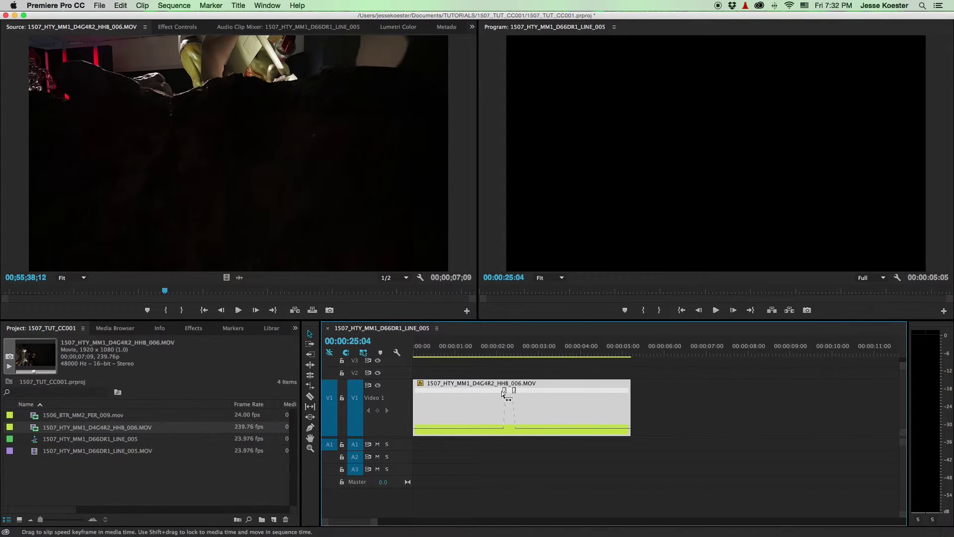
pyautogui.click(459, 353)
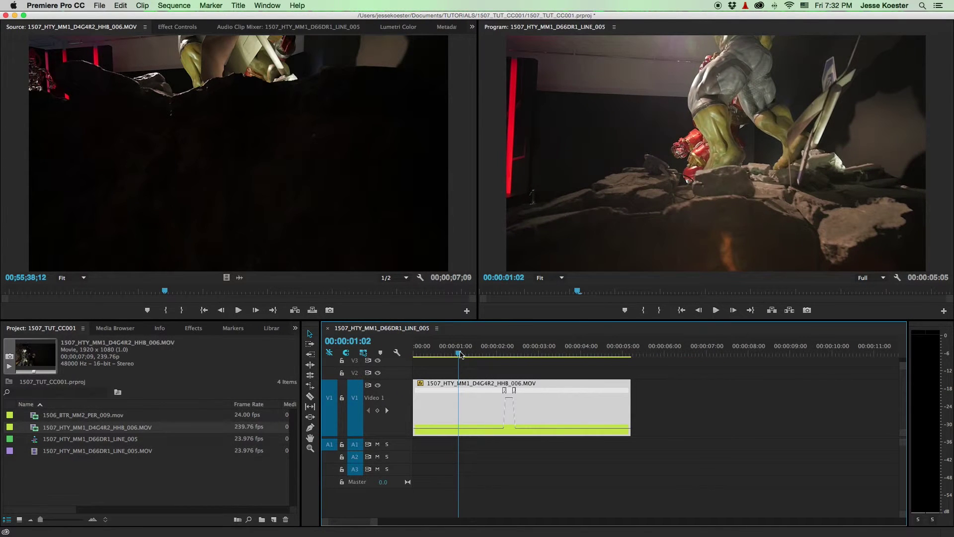
pyautogui.press('Return')
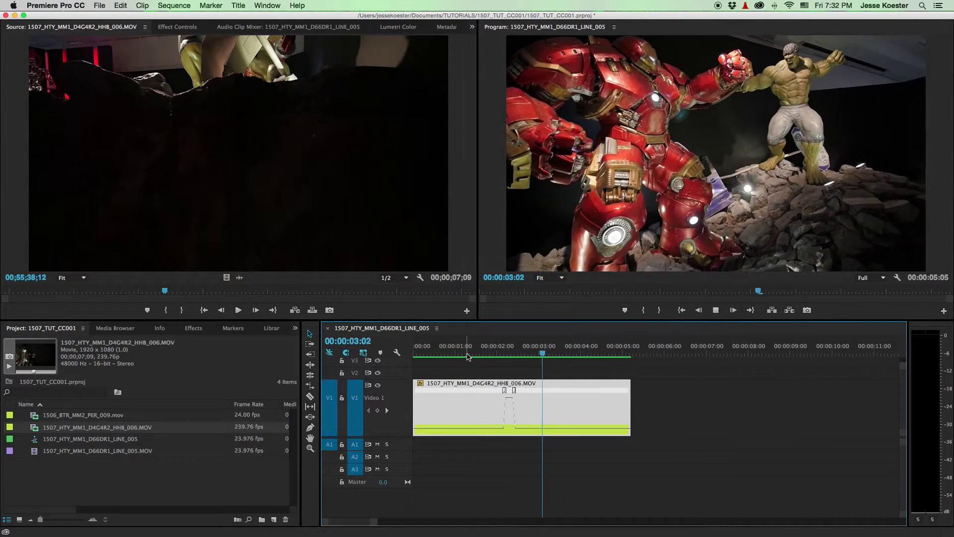
pyautogui.press('space')
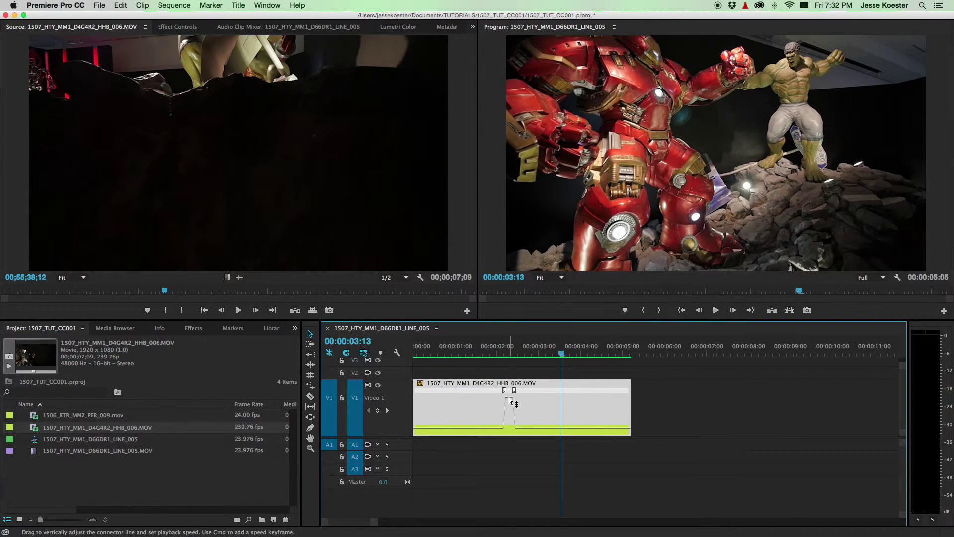
# Lower the fast middle section to about 723% speed and render previews.
pyautogui.moveTo(510, 401); pyautogui.dragTo(511, 399)
pyautogui.moveTo(510, 400); pyautogui.dragTo(511, 404)
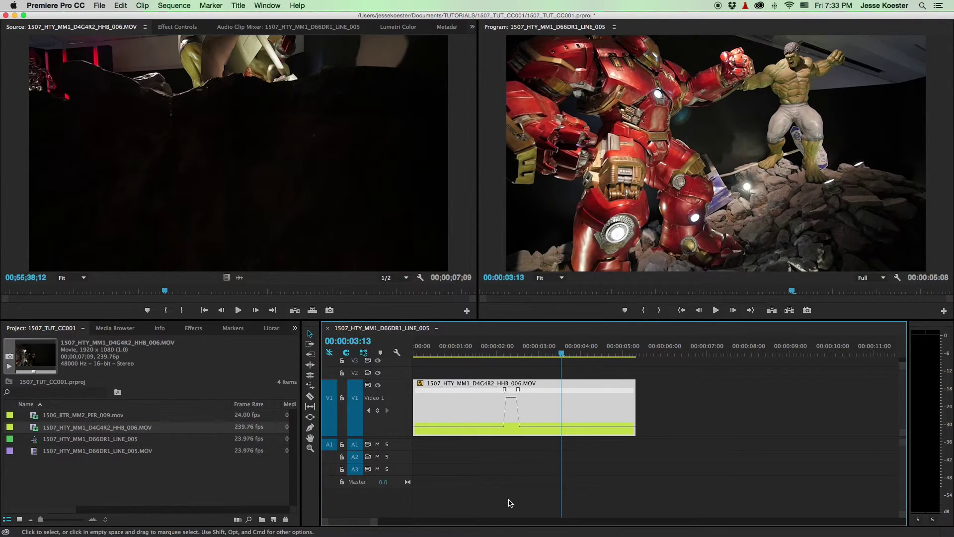
pyautogui.press('Return')
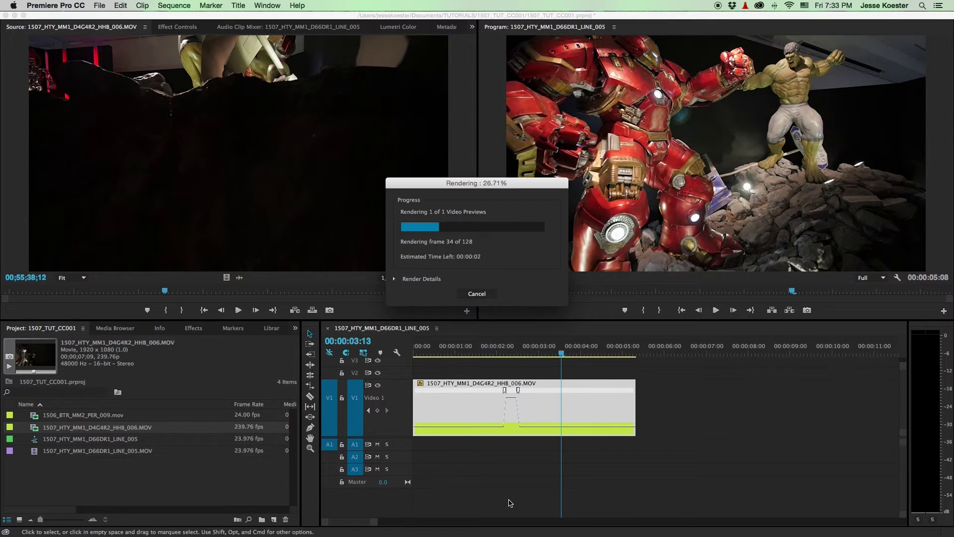
# Play back the rendered speed ramp from 00:00:01:08, then replay it from about 00:00:00:22.
pyautogui.click(469, 350)
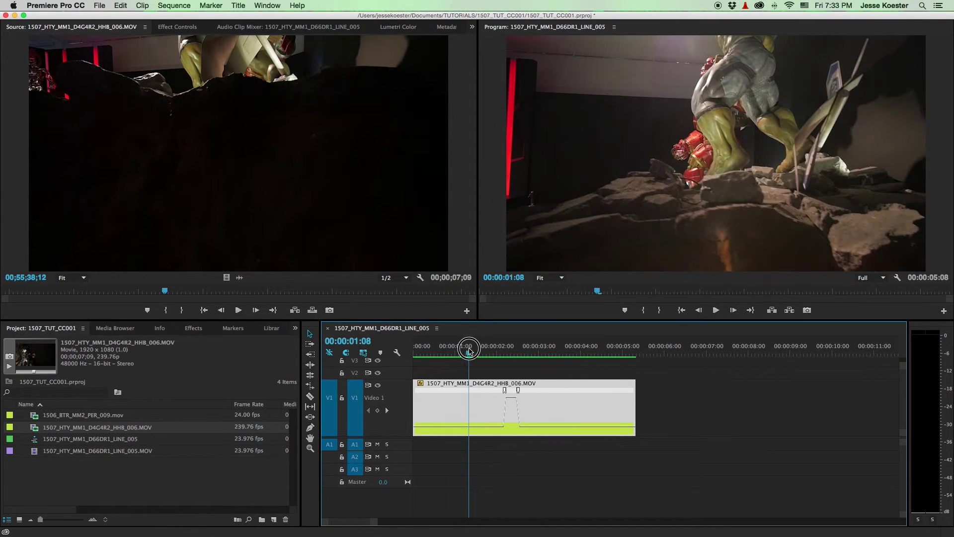
pyautogui.press('space')
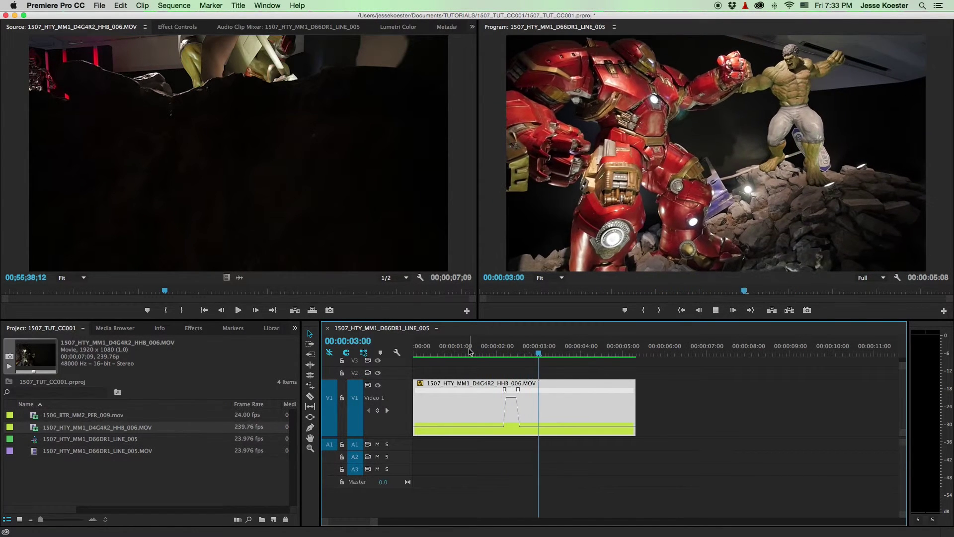
pyautogui.click(477, 350)
pyautogui.moveTo(476, 350); pyautogui.dragTo(453, 350)
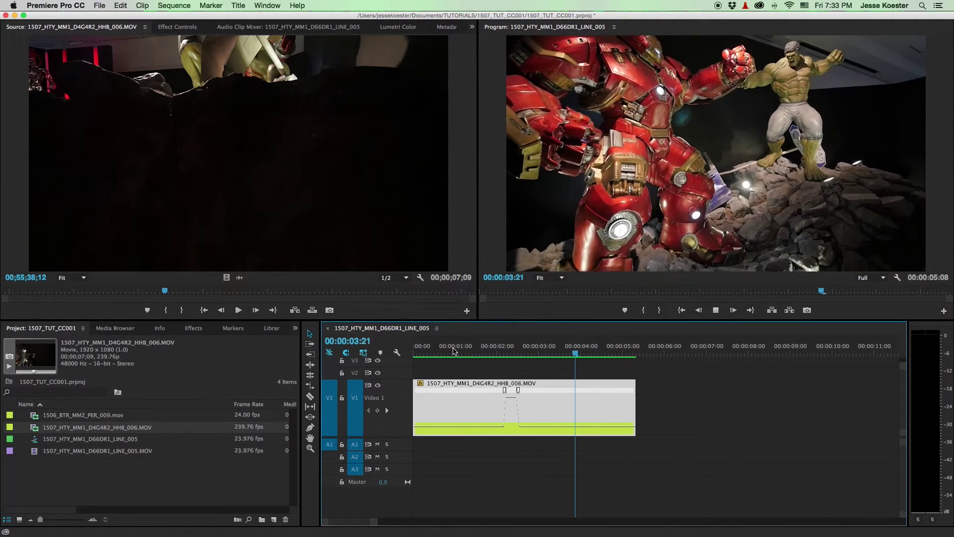
pyautogui.click(454, 350)
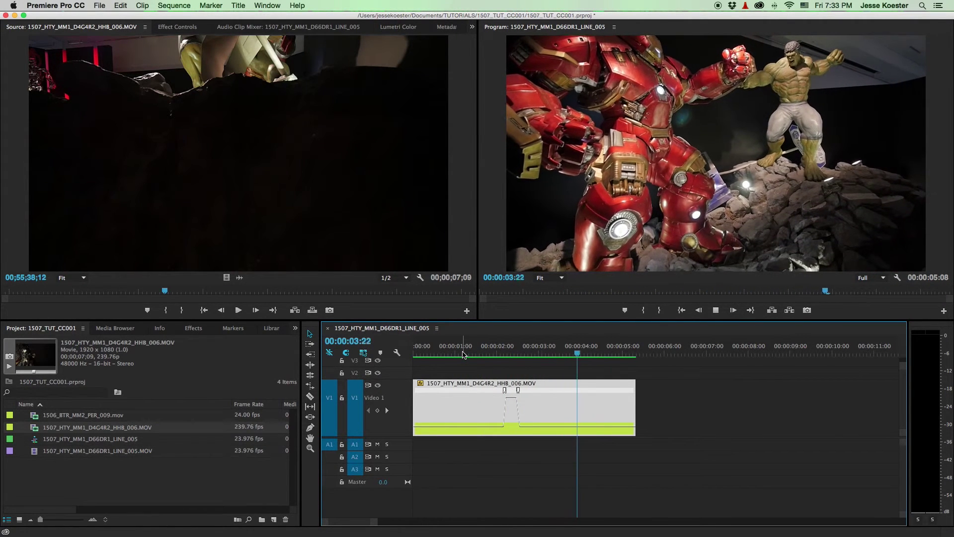
pyautogui.press('space')
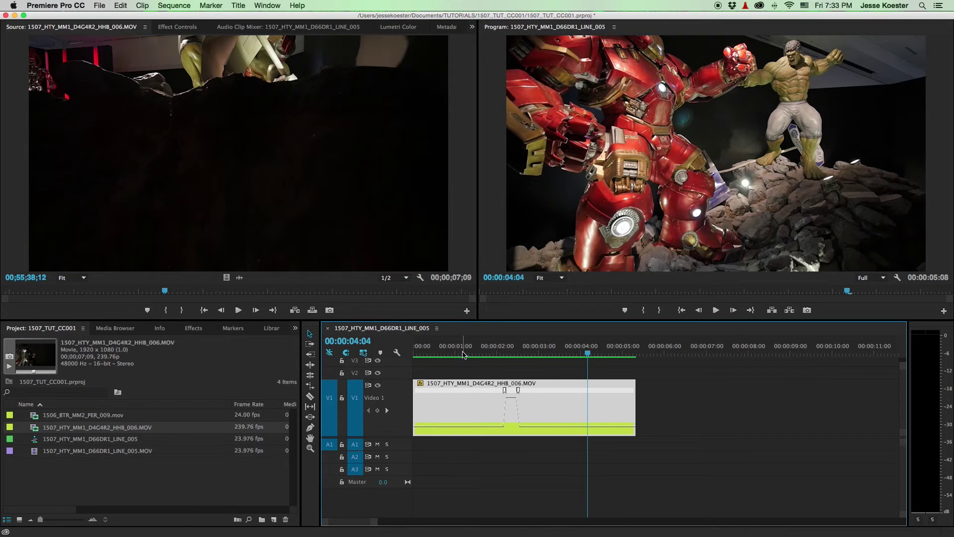